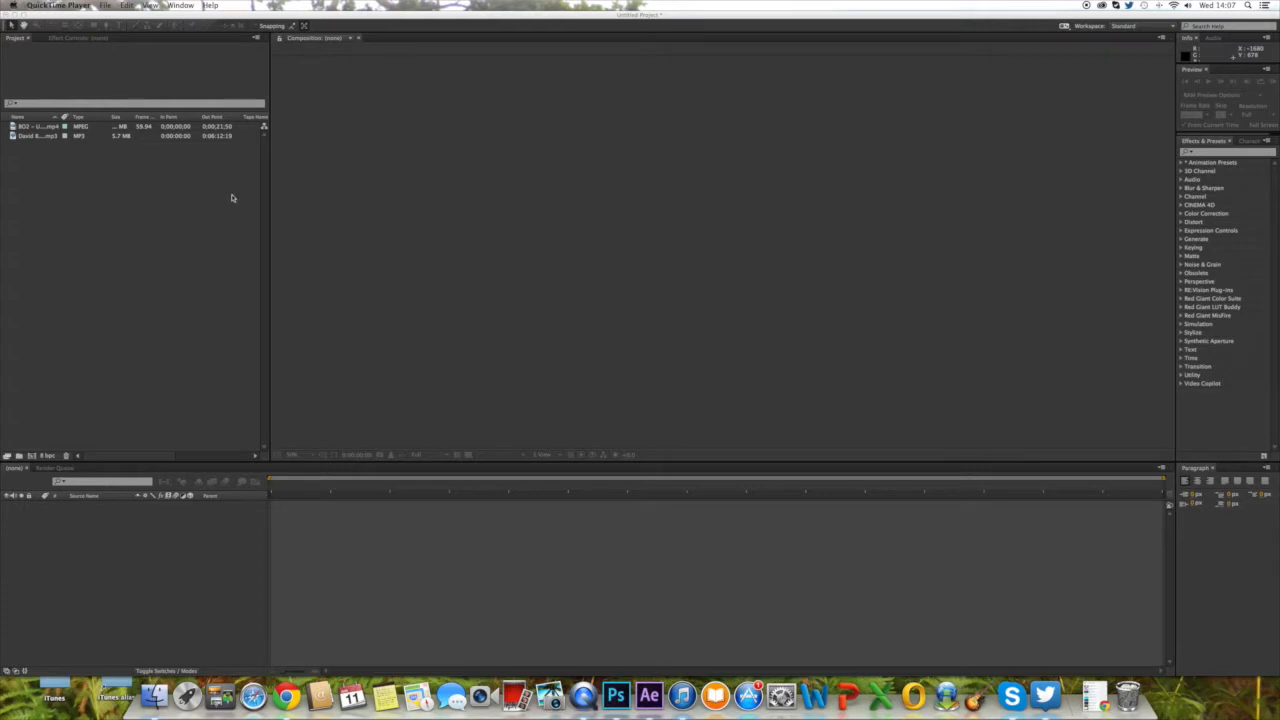
- Create a new composition from the imported Galactica MP3 song
click(33, 143)
click(35, 127)
click(28, 138)
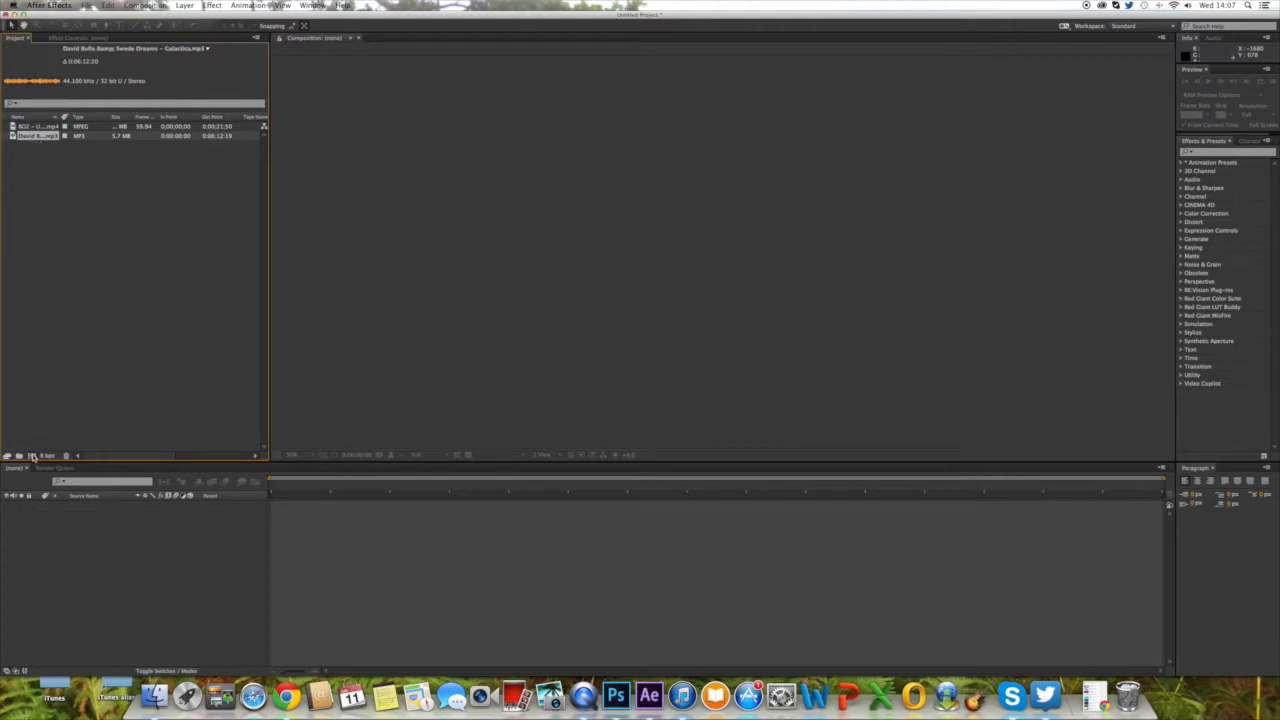
click(31, 456)
- Examine the song layer's audio waveform and locate the drop at 0;01;59;29
drag(370, 485, 394, 488)
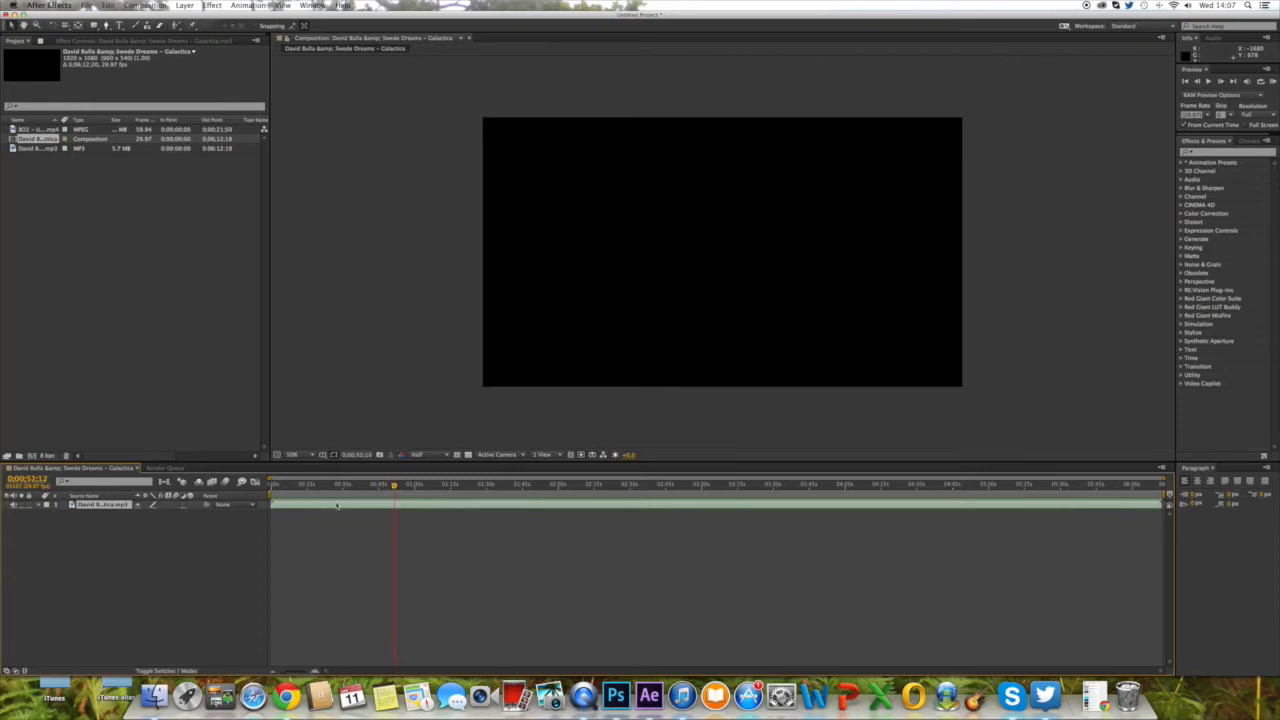
key(l)
key(l)
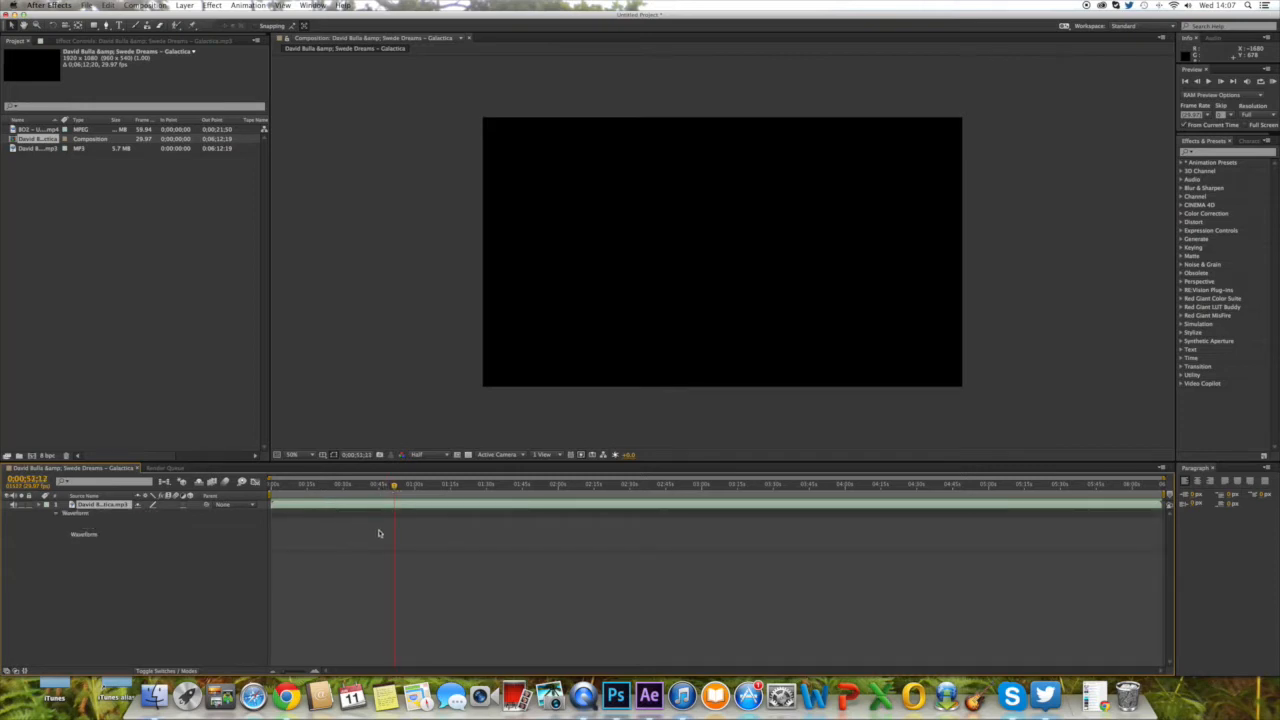
drag(395, 488, 535, 488)
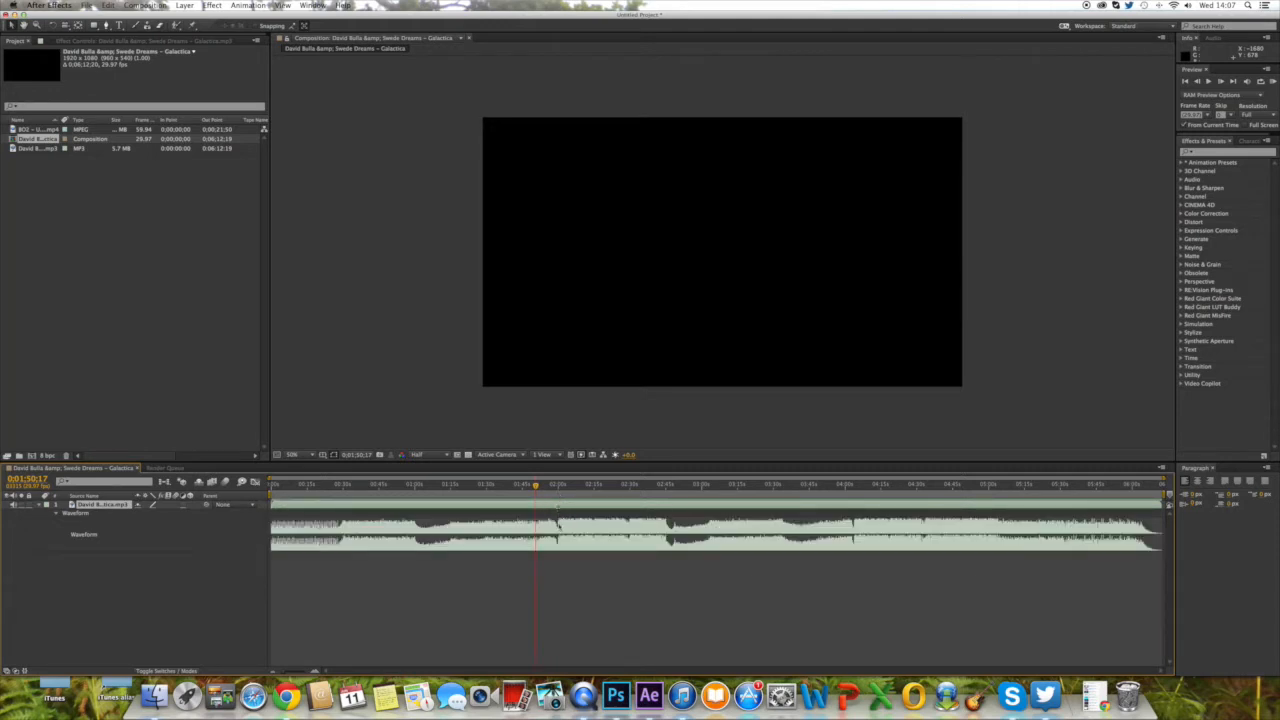
click(558, 487)
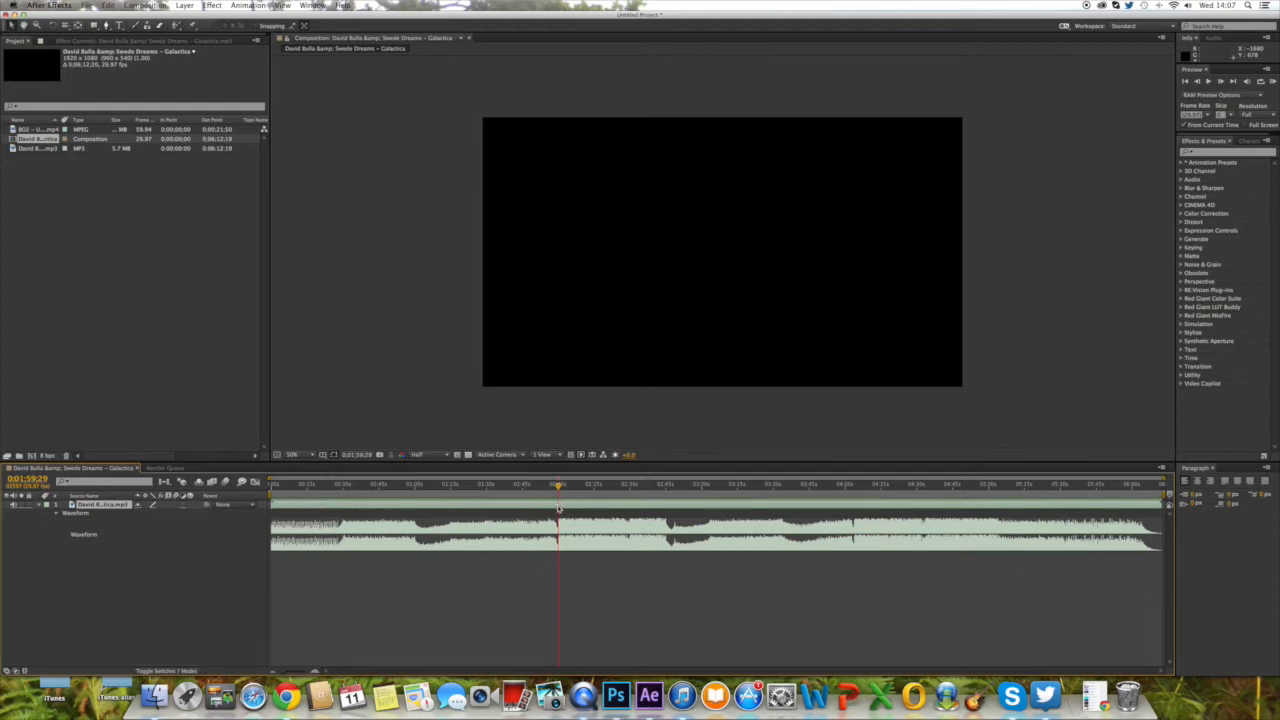
click(44, 507)
- Delete the first beat marker on the song layer and place the current time at 0;02;00;03
drag(559, 488, 551, 488)
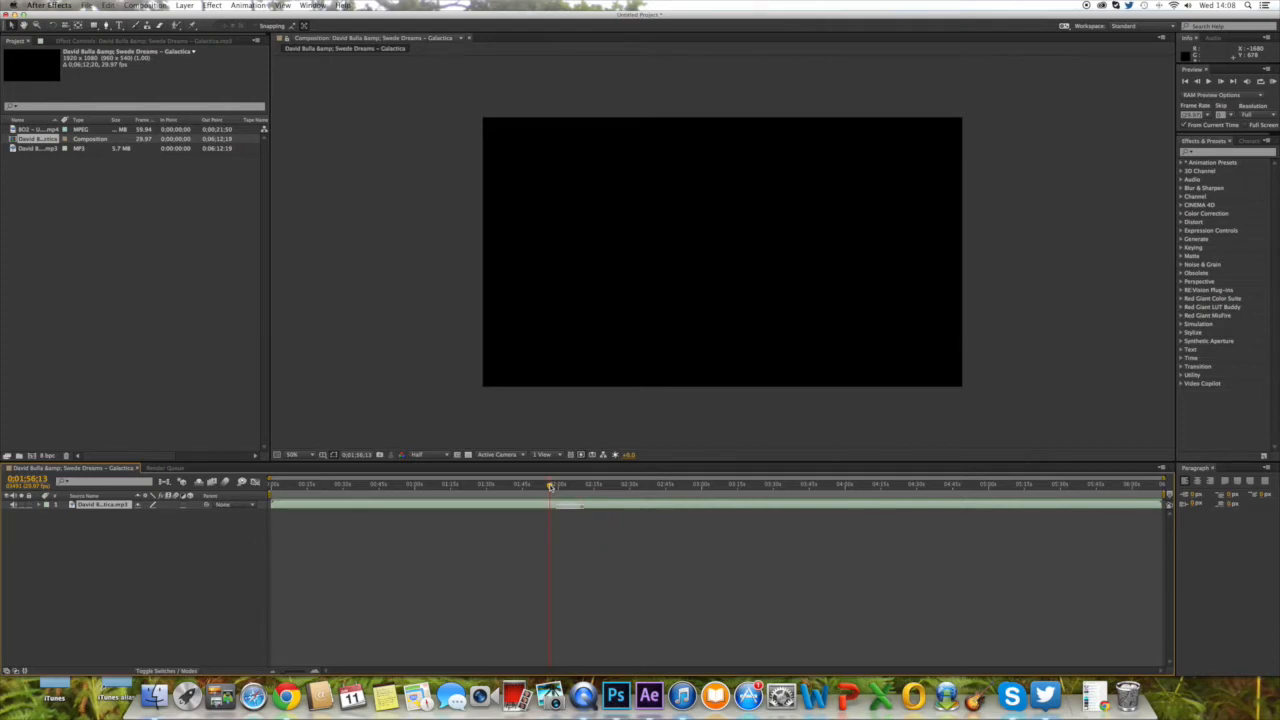
click(303, 672)
drag(562, 672, 574, 672)
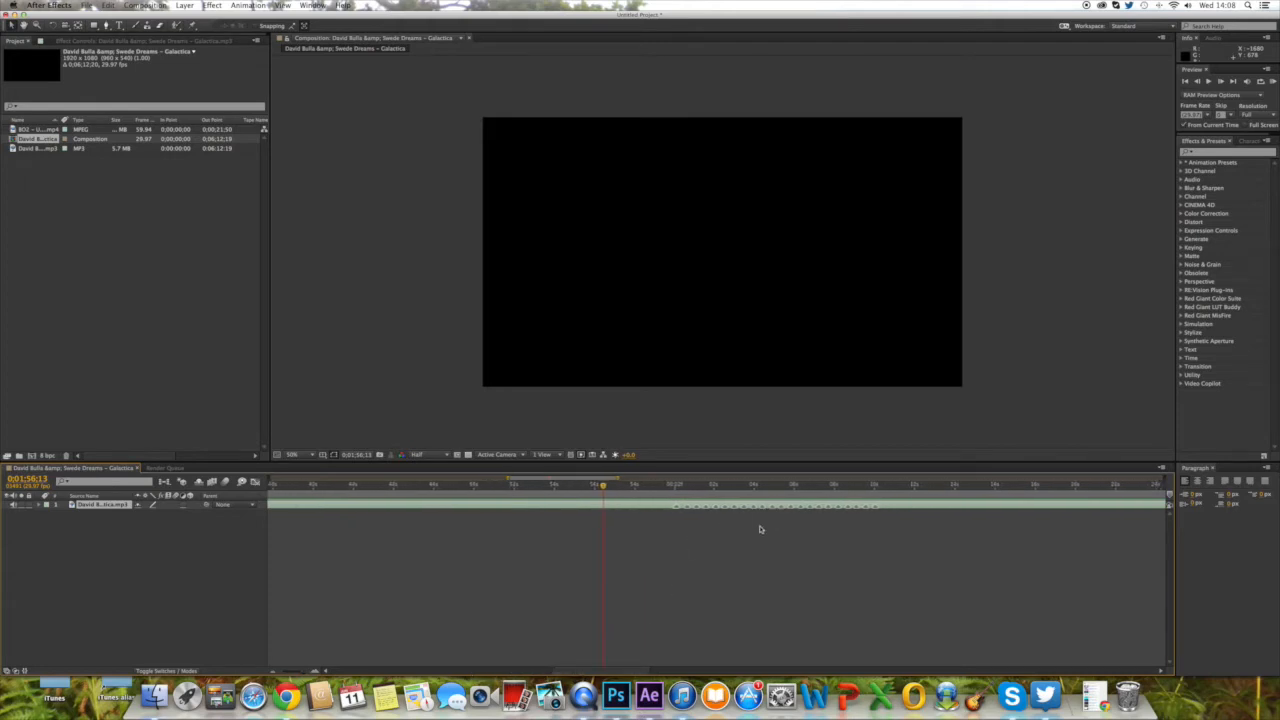
click(677, 487)
right_click(679, 511)
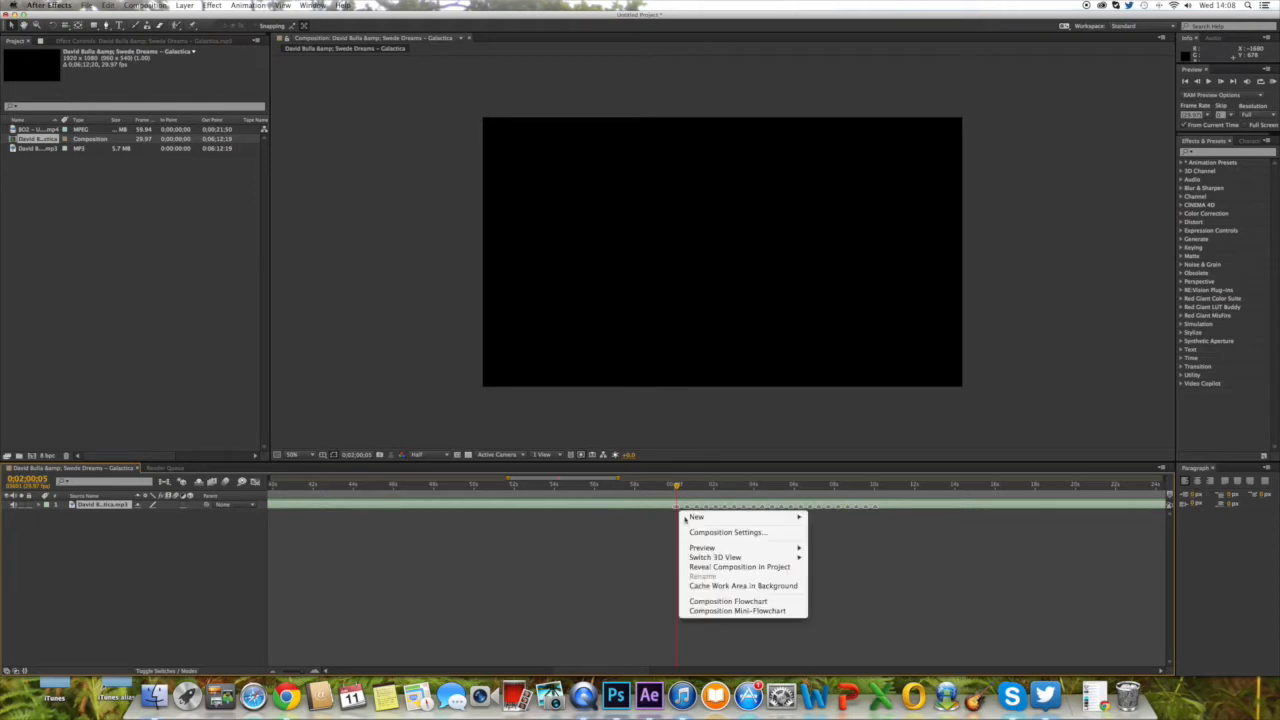
click(671, 512)
click(661, 486)
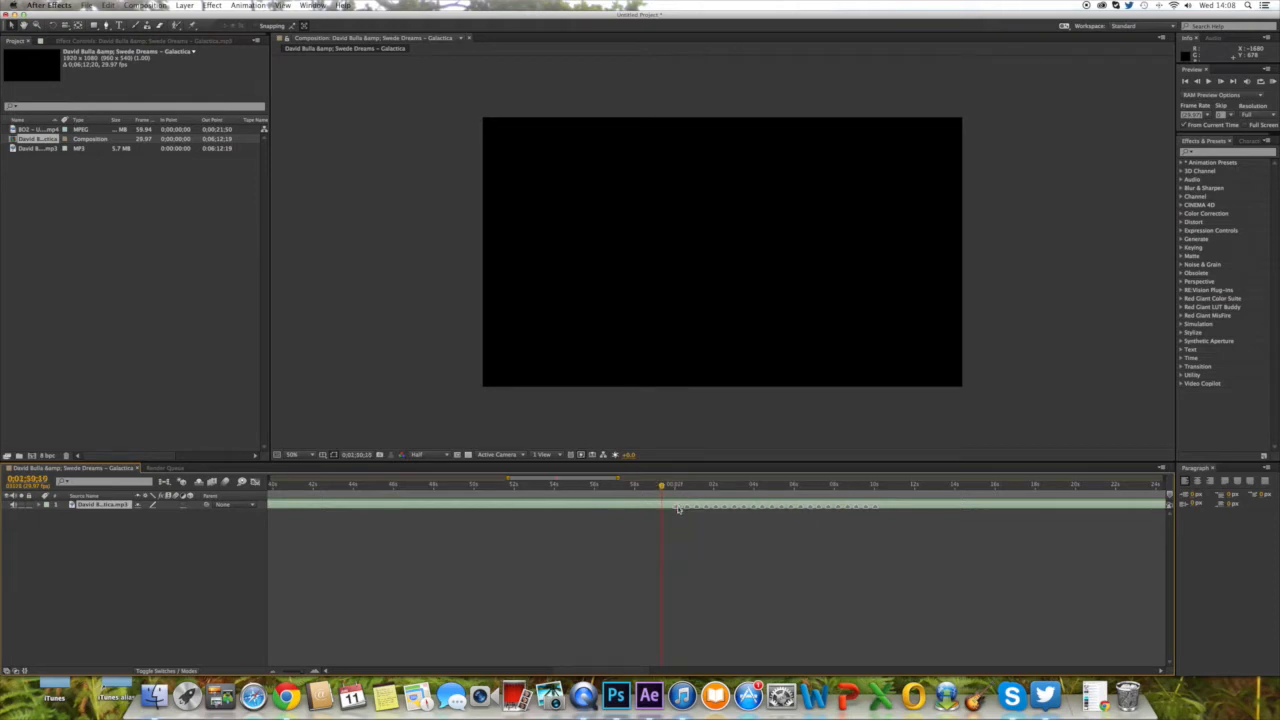
right_click(677, 508)
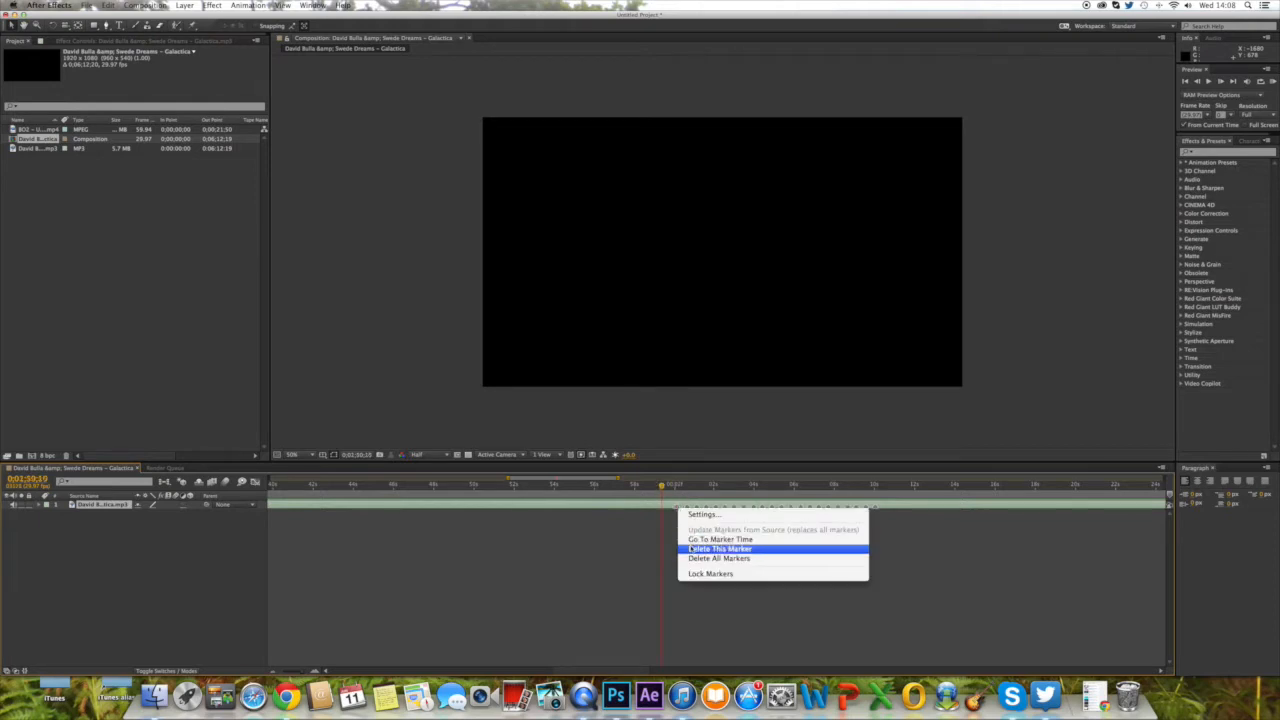
click(685, 549)
click(676, 490)
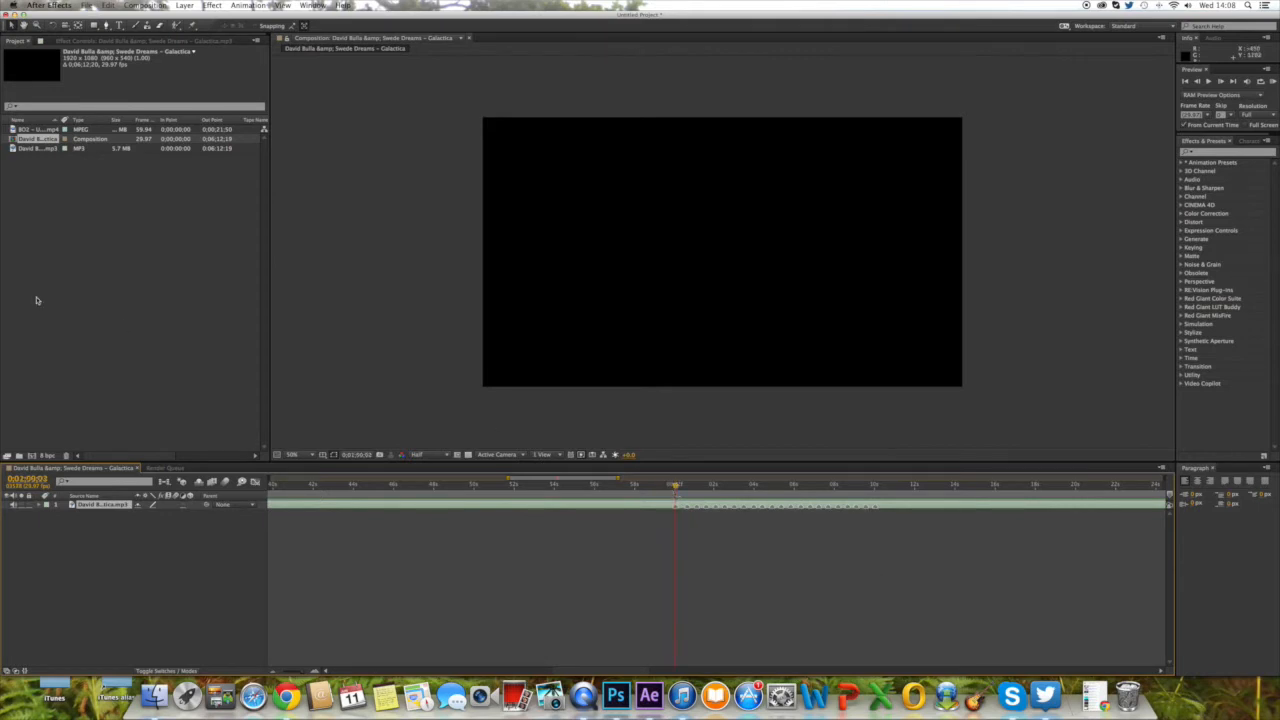
- Add the BO2 – UPLINK OMG.mp4 clip below the song layer and scale it up to fill the composition frame
click(36, 154)
click(38, 131)
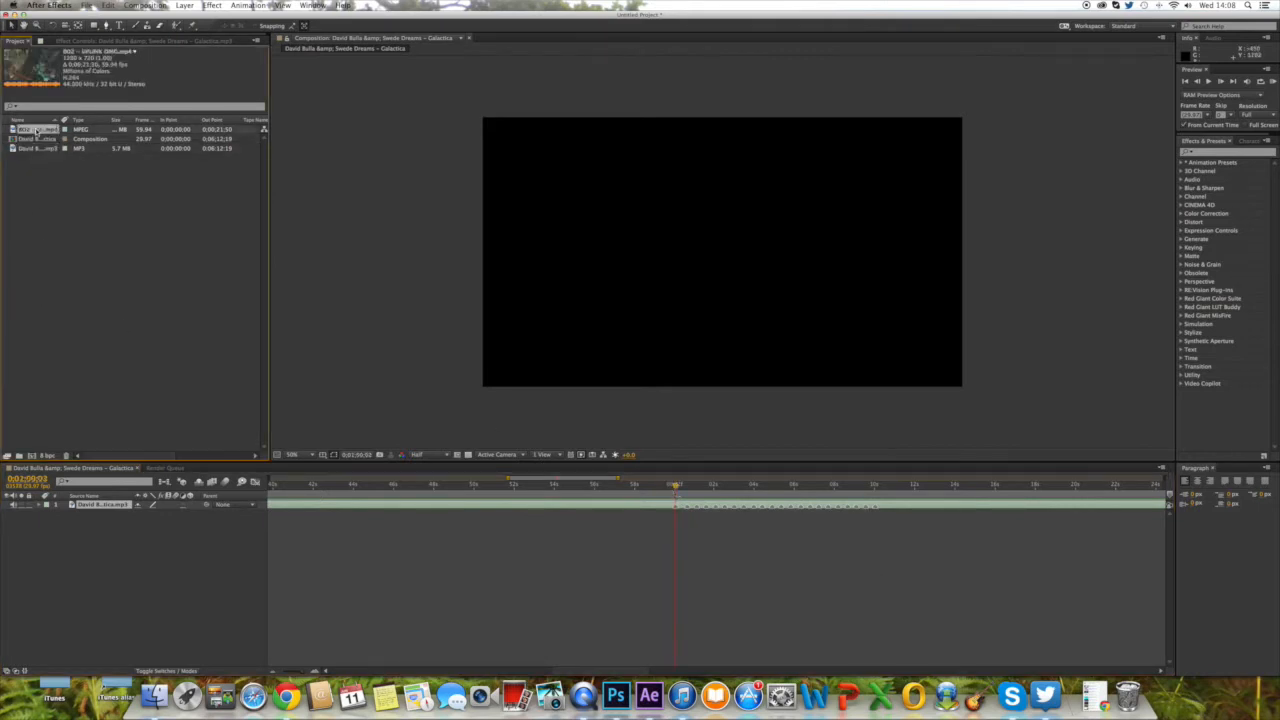
drag(389, 518, 429, 543)
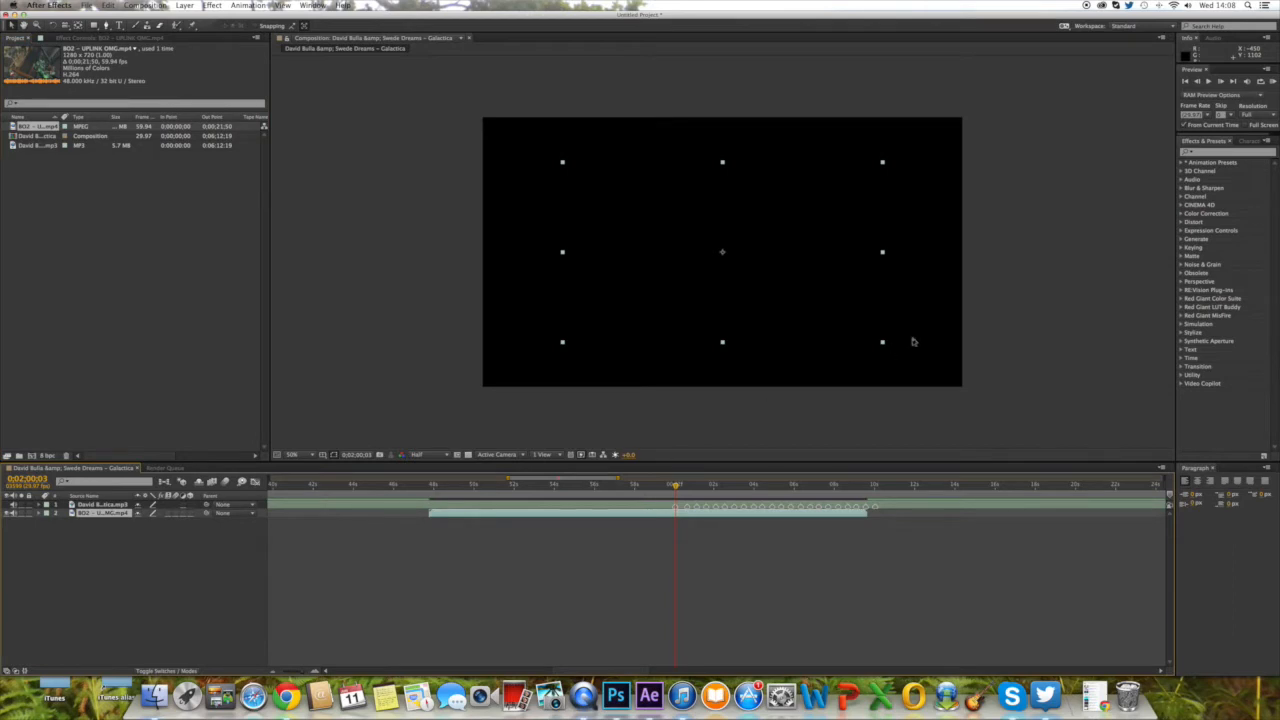
drag(882, 348, 964, 394)
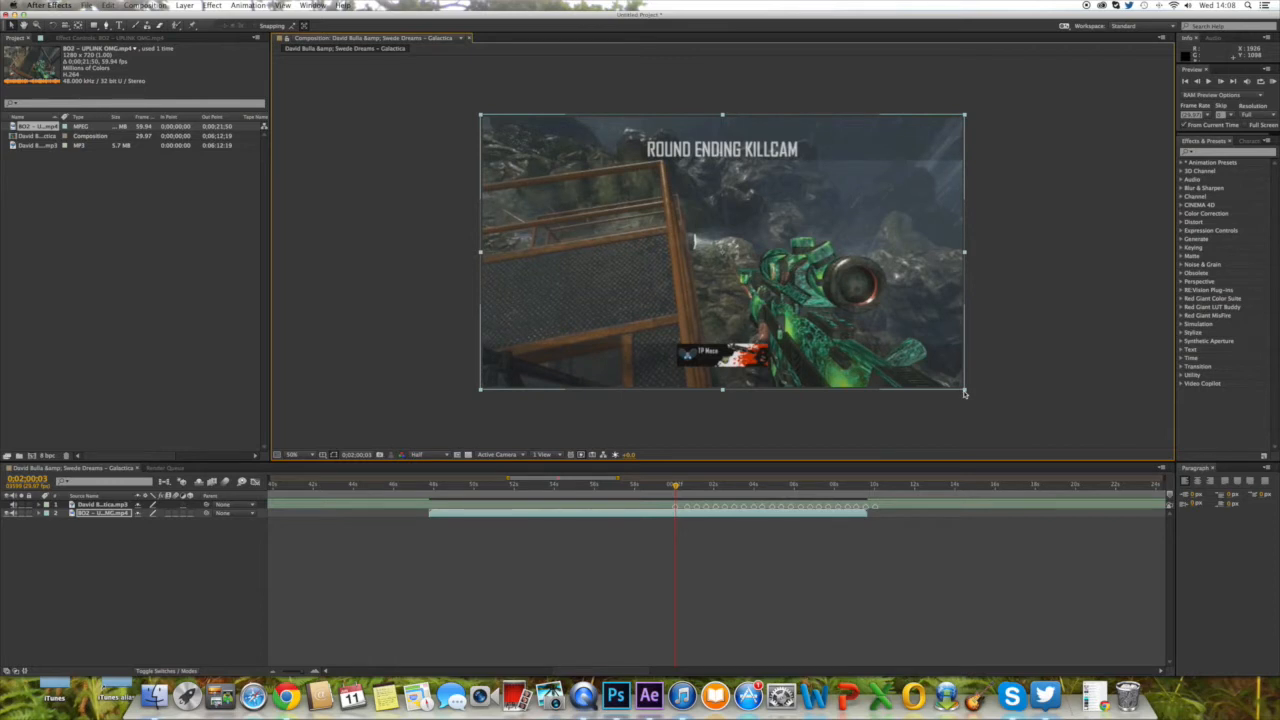
key(comma)
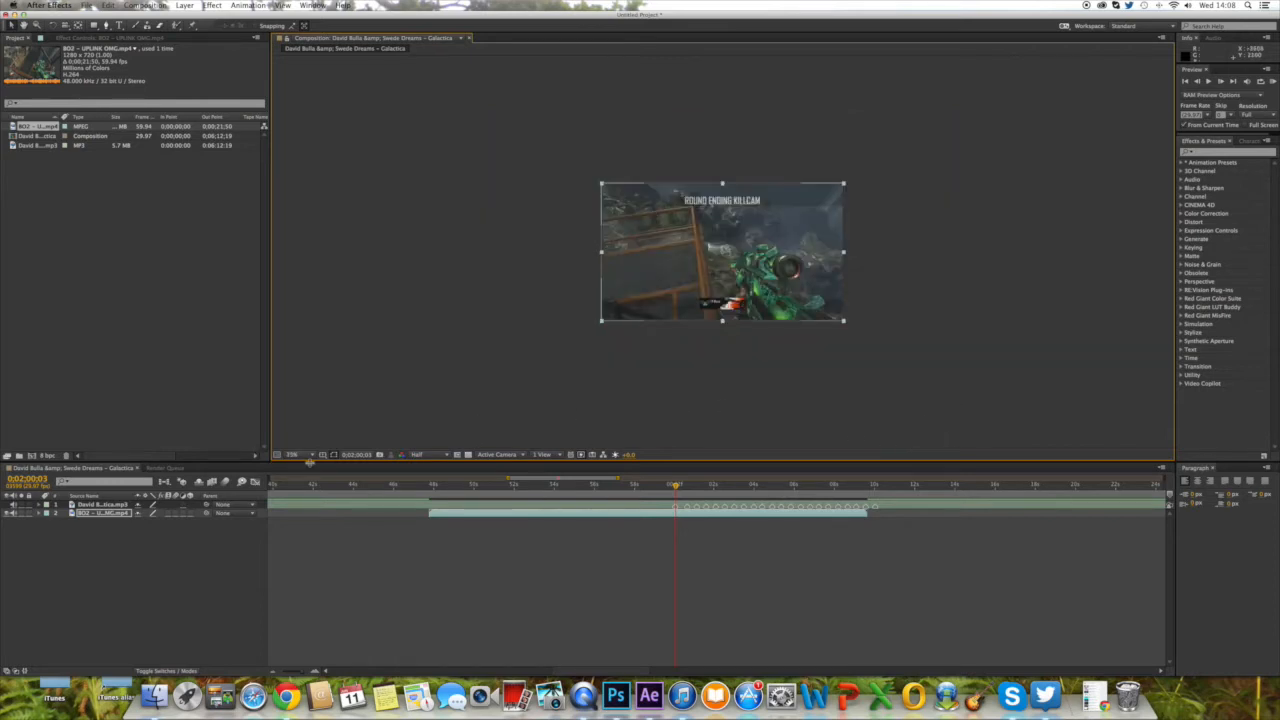
click(308, 456)
click(302, 545)
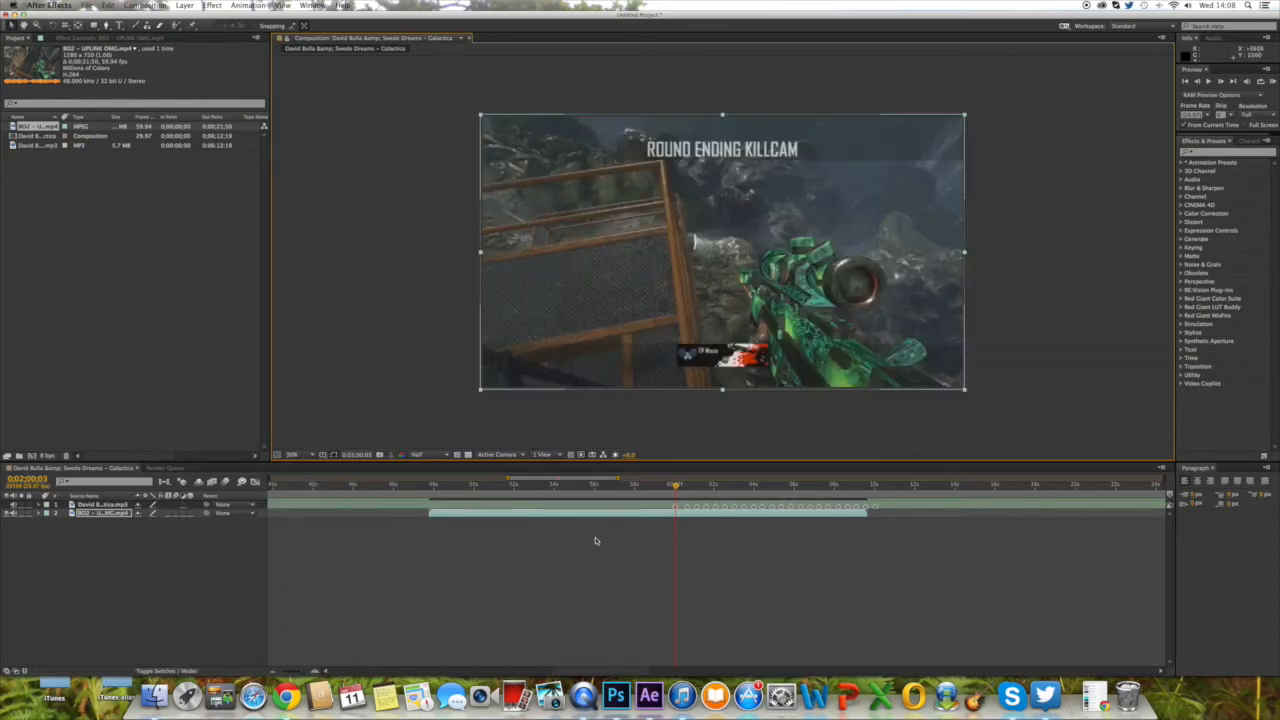
- Shift the gameplay clip later in the timeline so the sniper's muzzle flash falls on the first beat at 0;02;00;03
drag(659, 515, 745, 516)
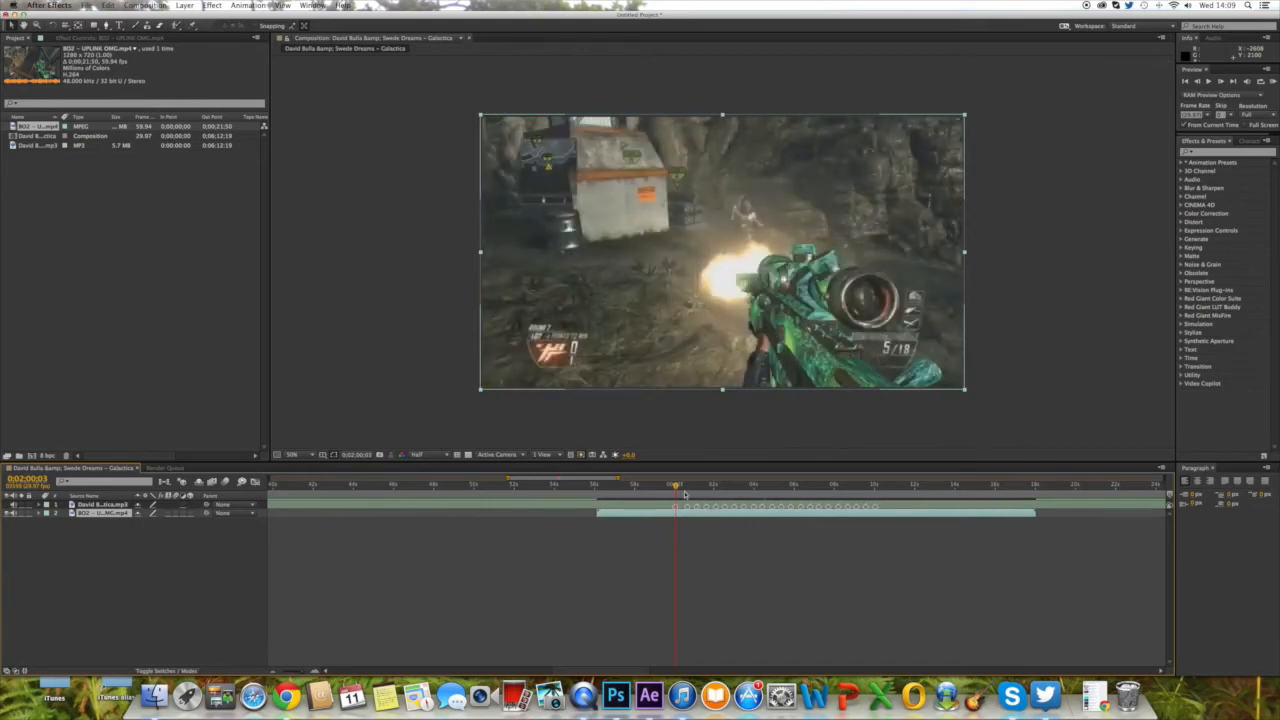
drag(676, 487, 675, 487)
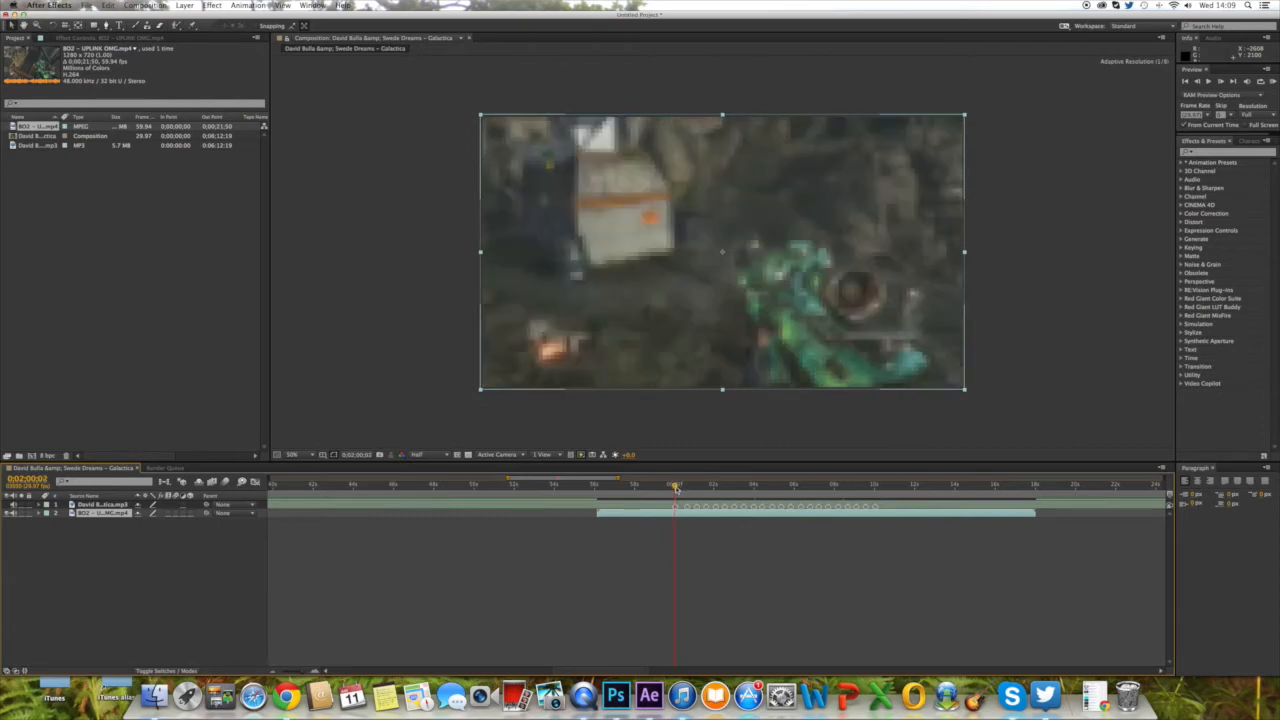
click(1219, 82)
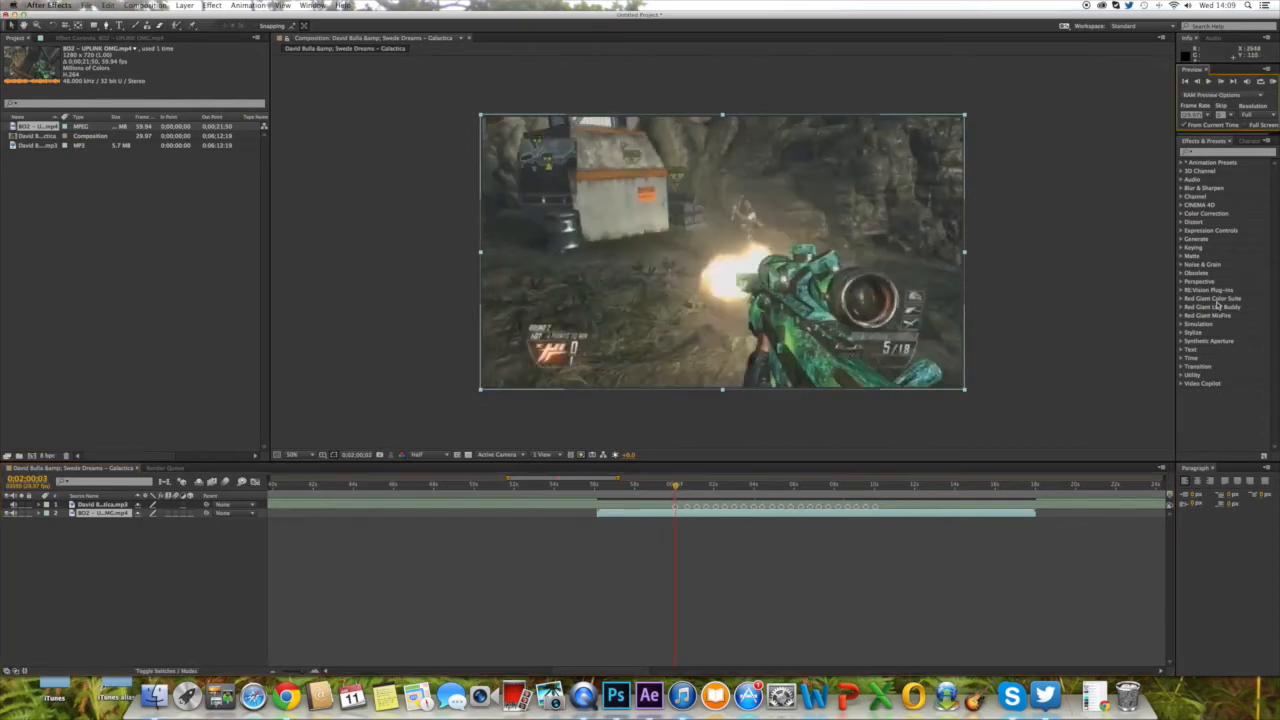
- Apply the Twixtor effect to the gameplay clip and set its input frame rate to 59.94
click(1182, 291)
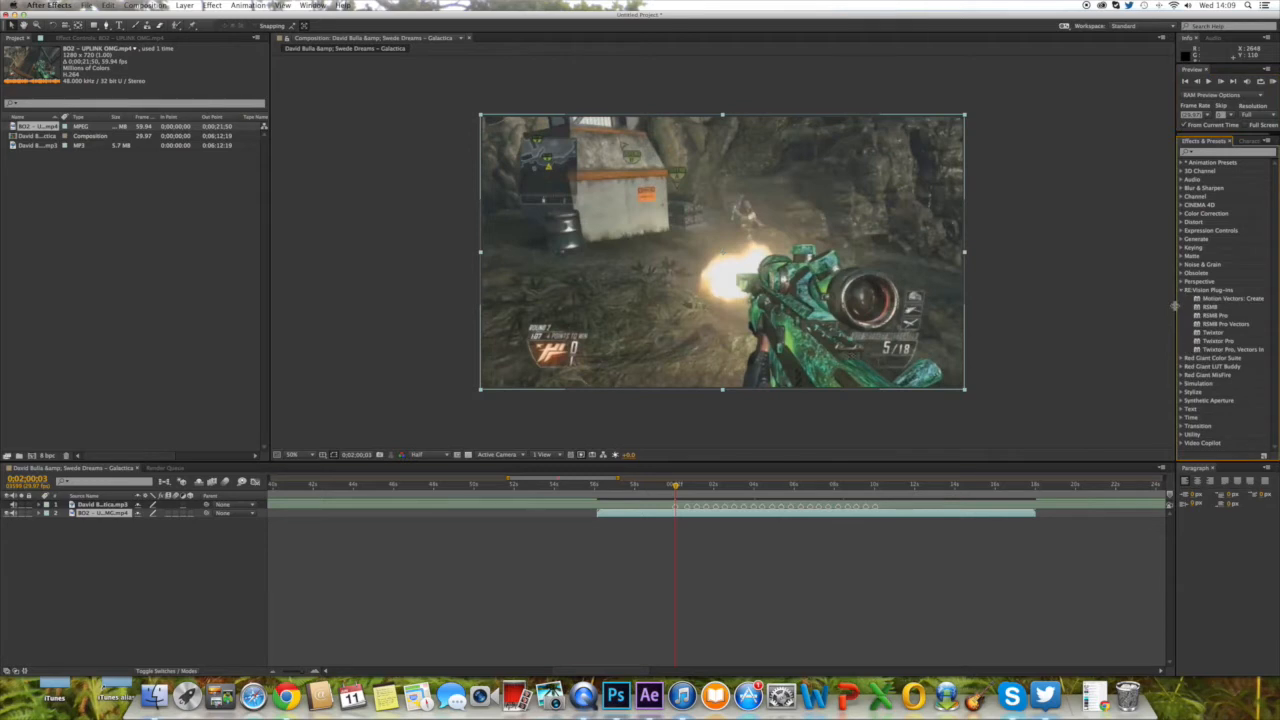
drag(1213, 333, 786, 250)
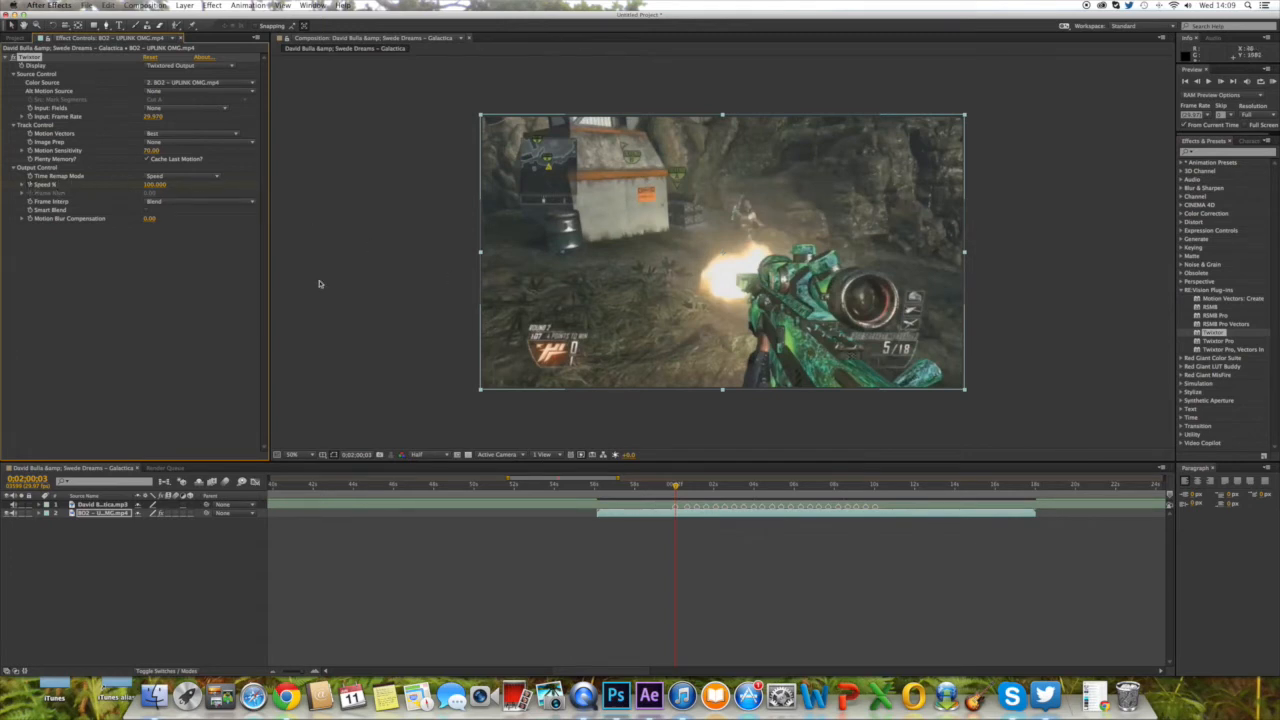
click(16, 38)
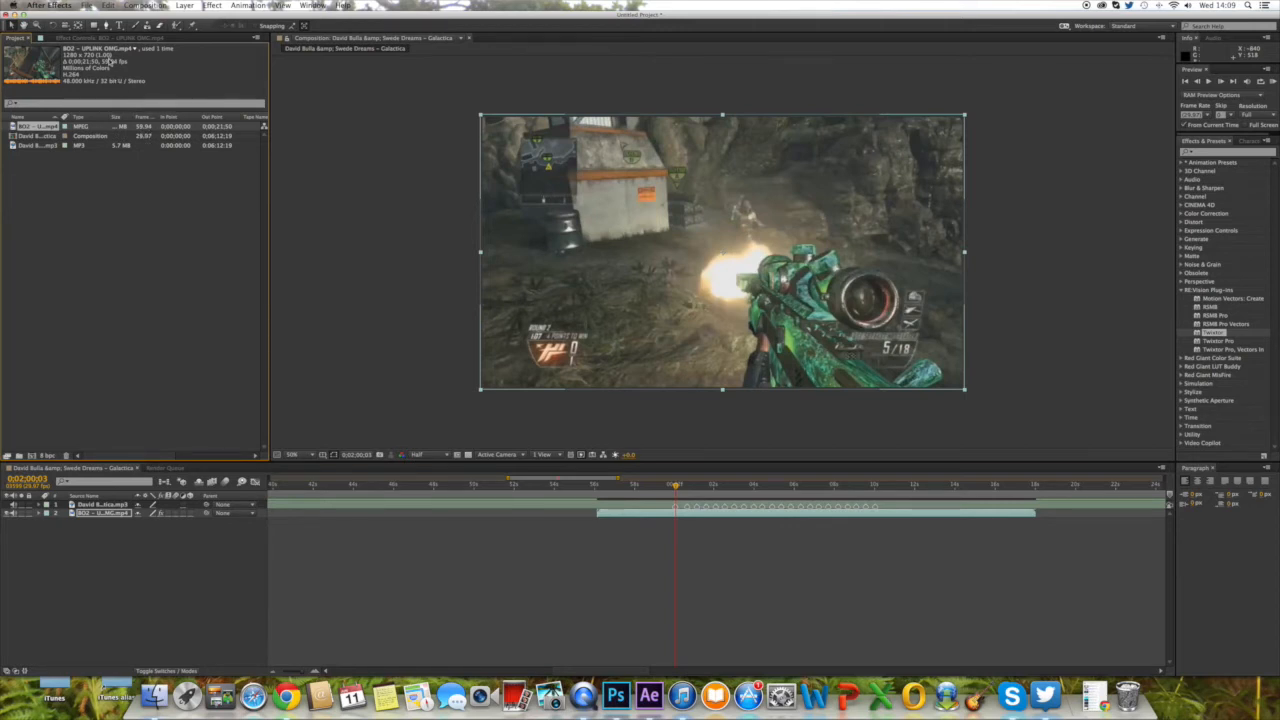
click(110, 38)
click(155, 117)
text(2)
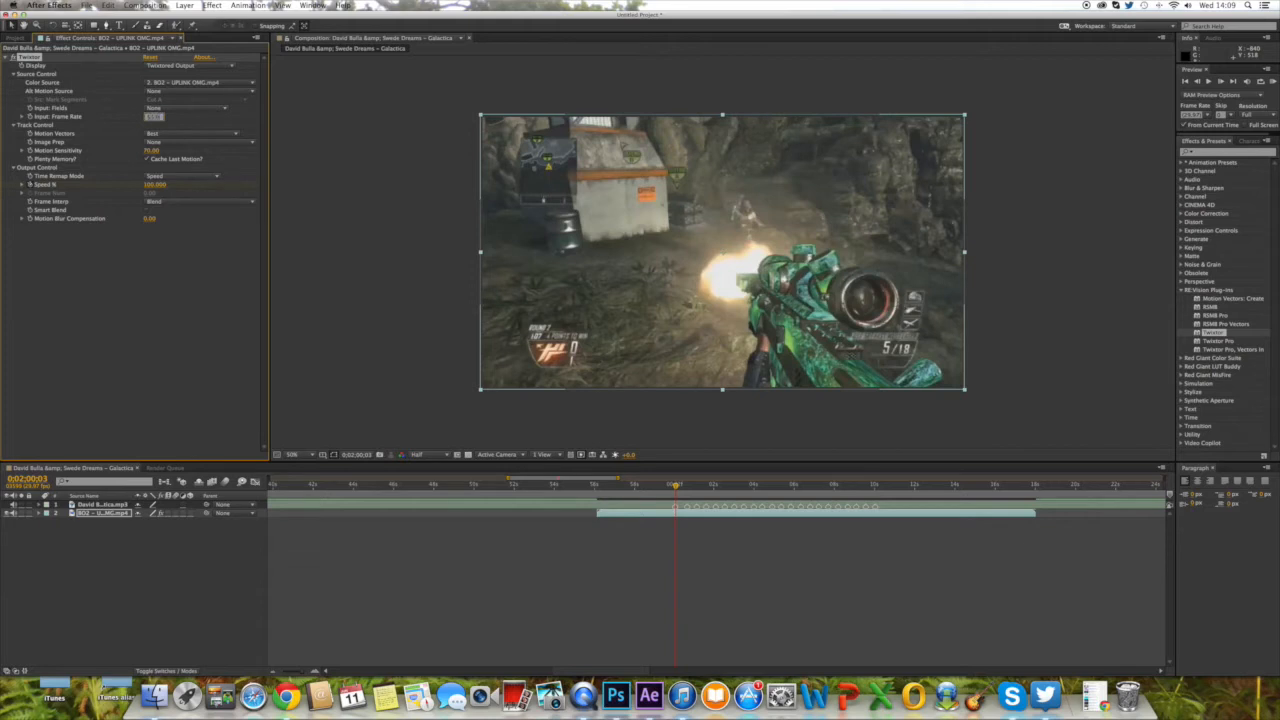
click(142, 245)
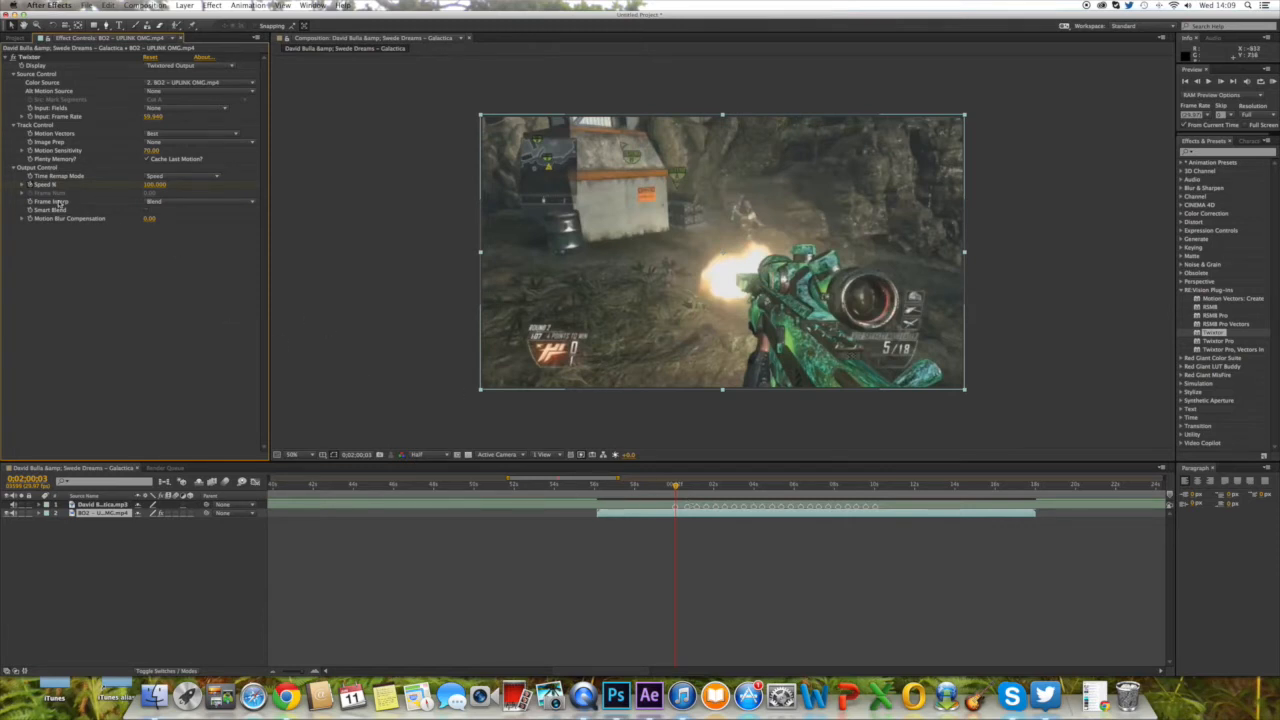
- Set Twixtor's Image Prep to Contrast/Edge Enhance and enable Smart Blend
click(229, 144)
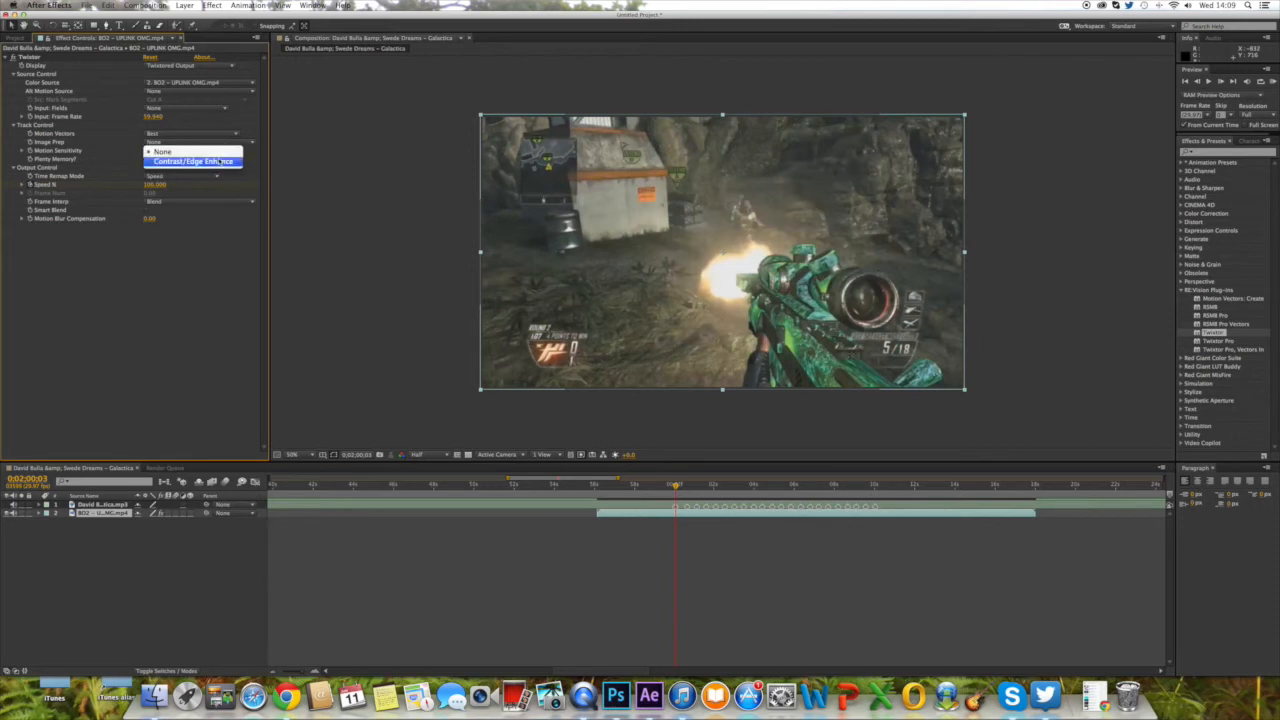
click(218, 162)
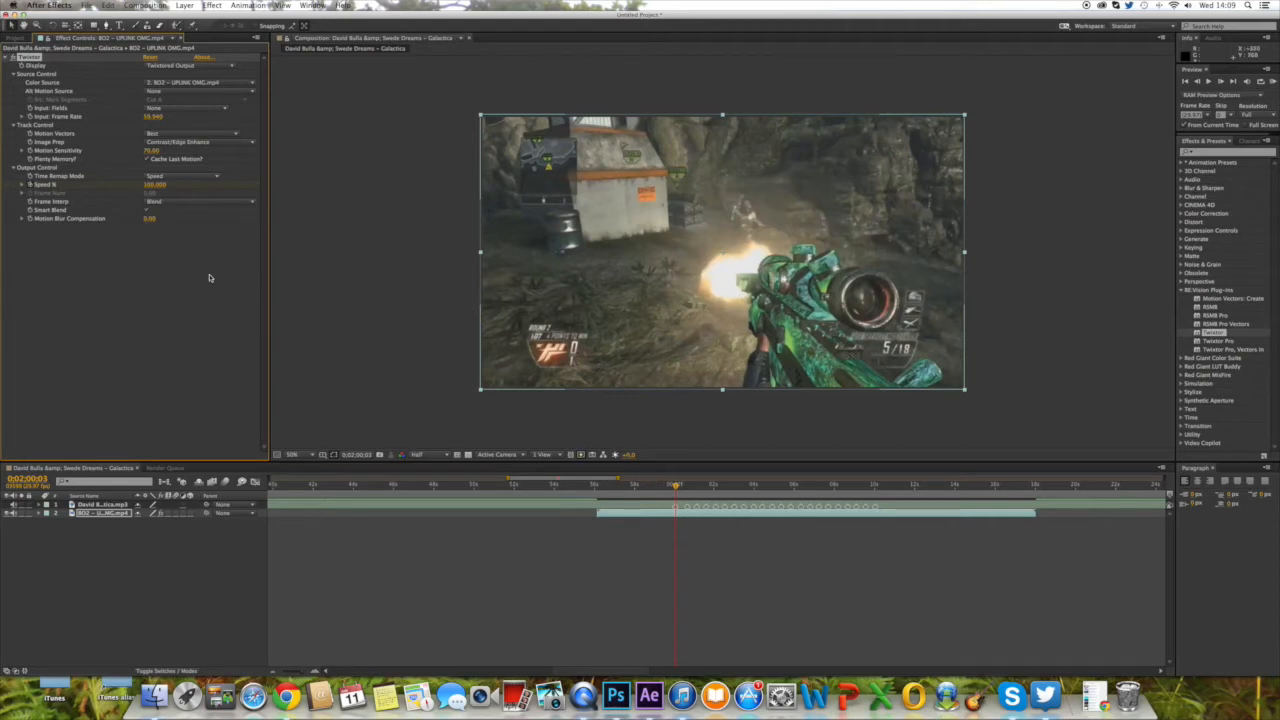
- Set Twixtor's Speed % to 30 at 0;02;00;17, just before the second beat marker
click(687, 486)
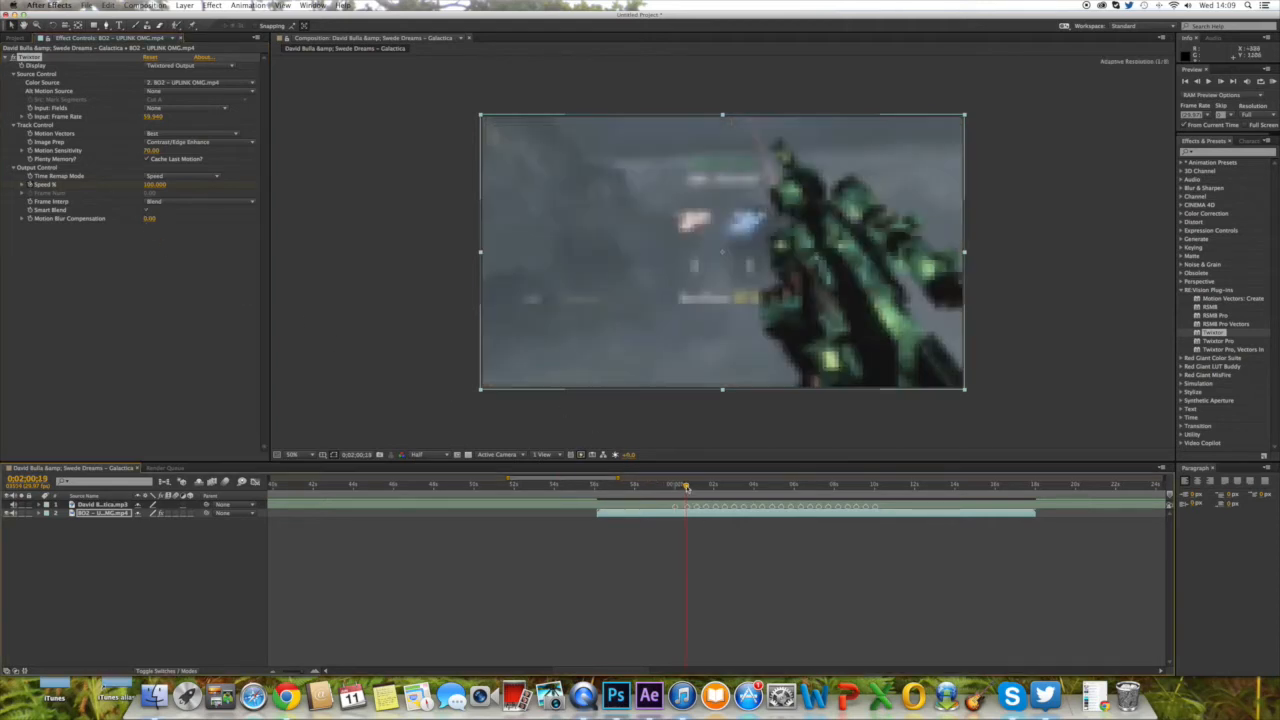
click(1198, 82)
click(1198, 82)
click(1198, 82)
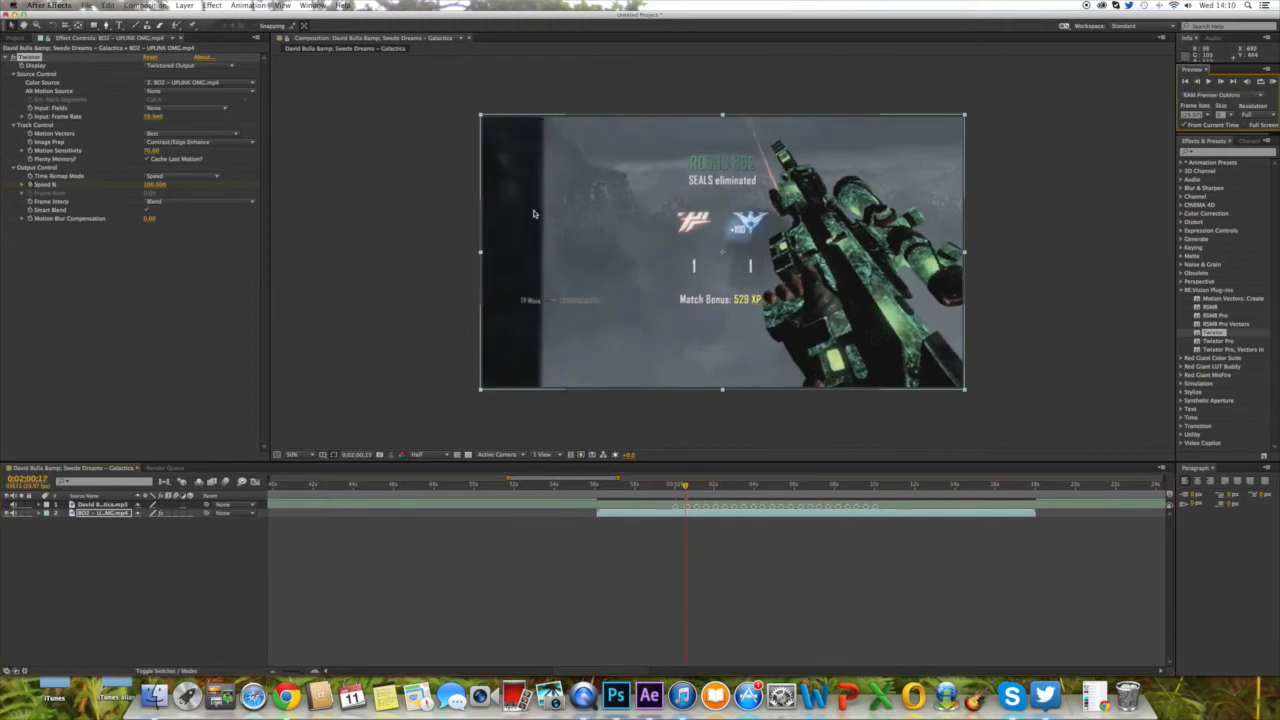
click(160, 187)
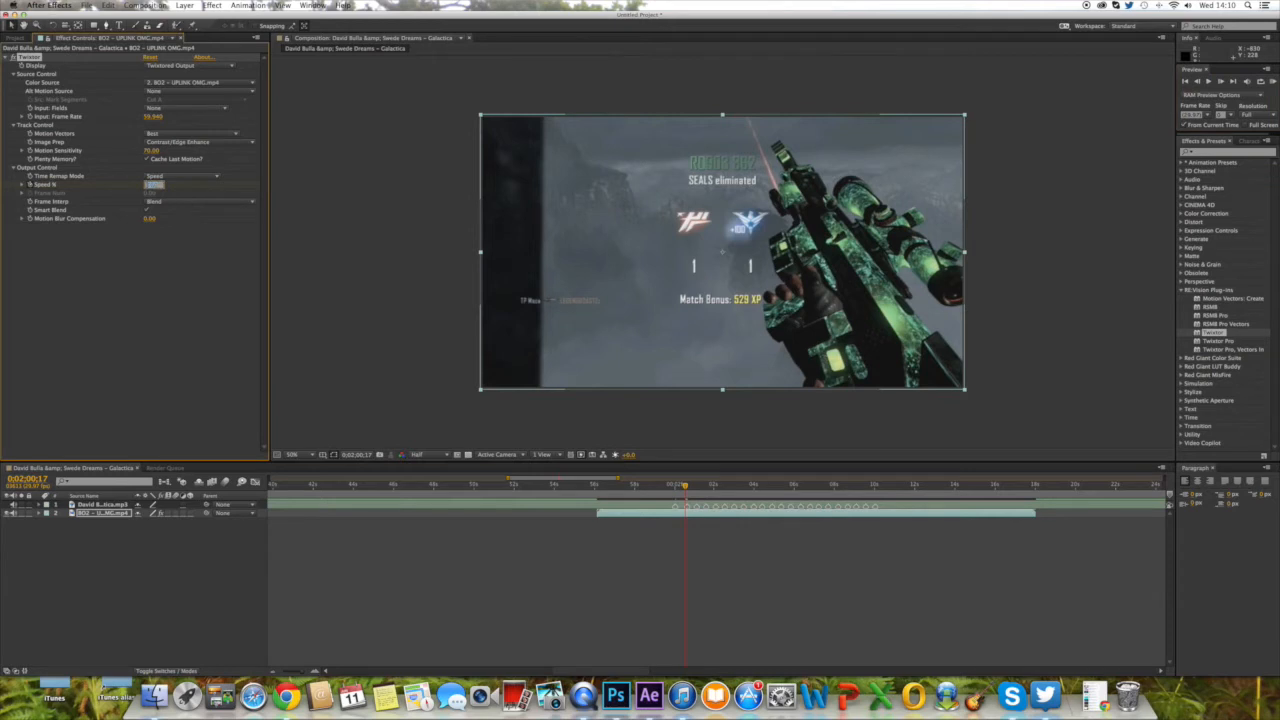
click(394, 277)
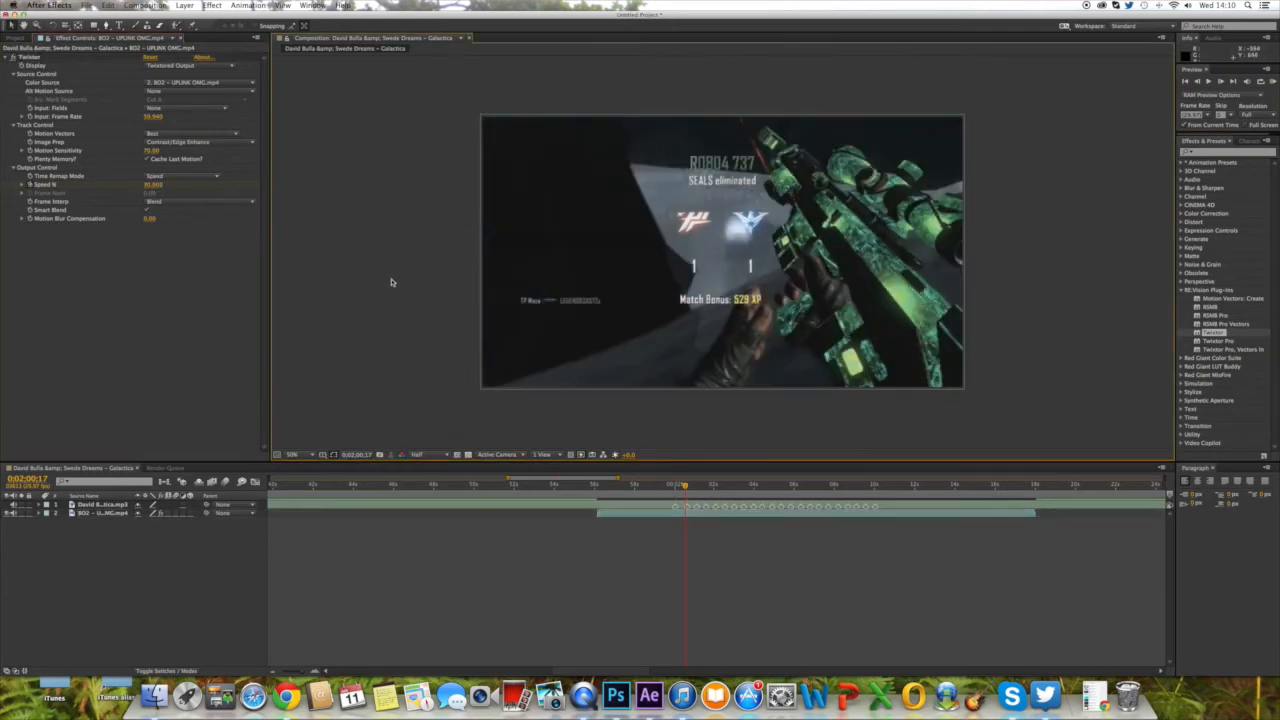
- Advance six frames to 0;02;00;23, just past the second beat marker, and set Twixtor's Speed % to 170
click(1221, 81)
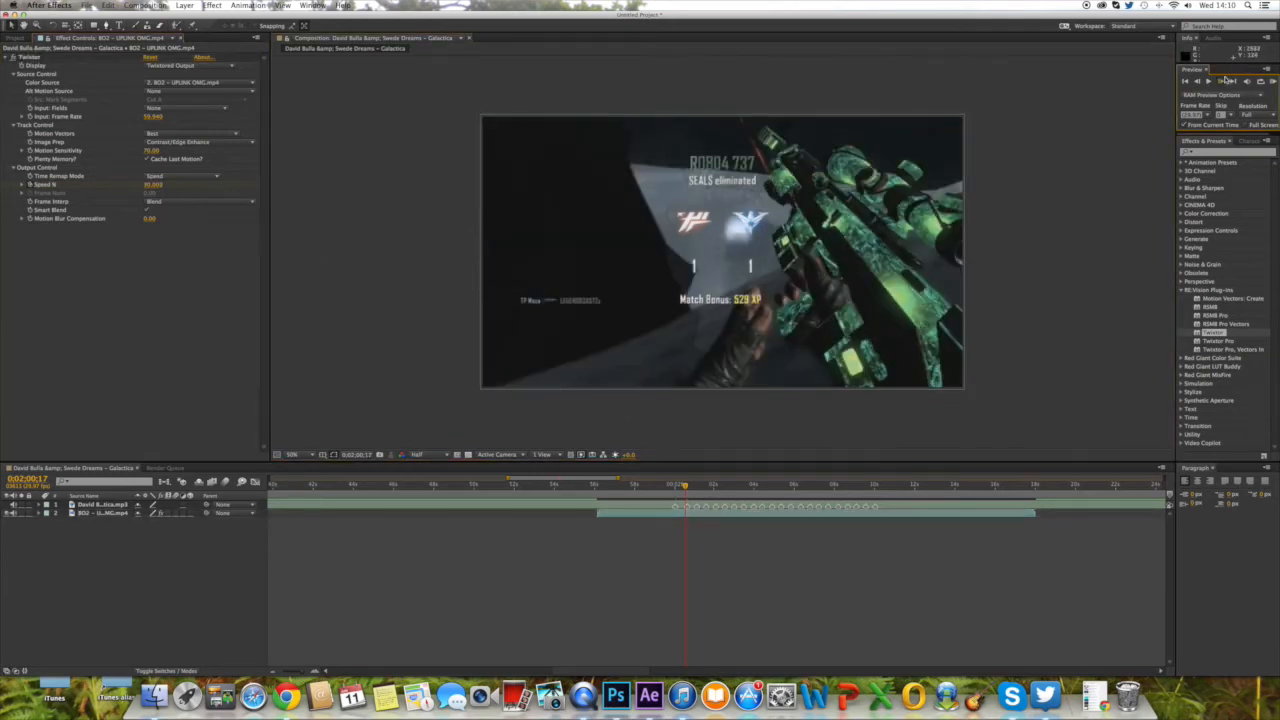
click(1221, 81)
click(1221, 81)
click(1222, 82)
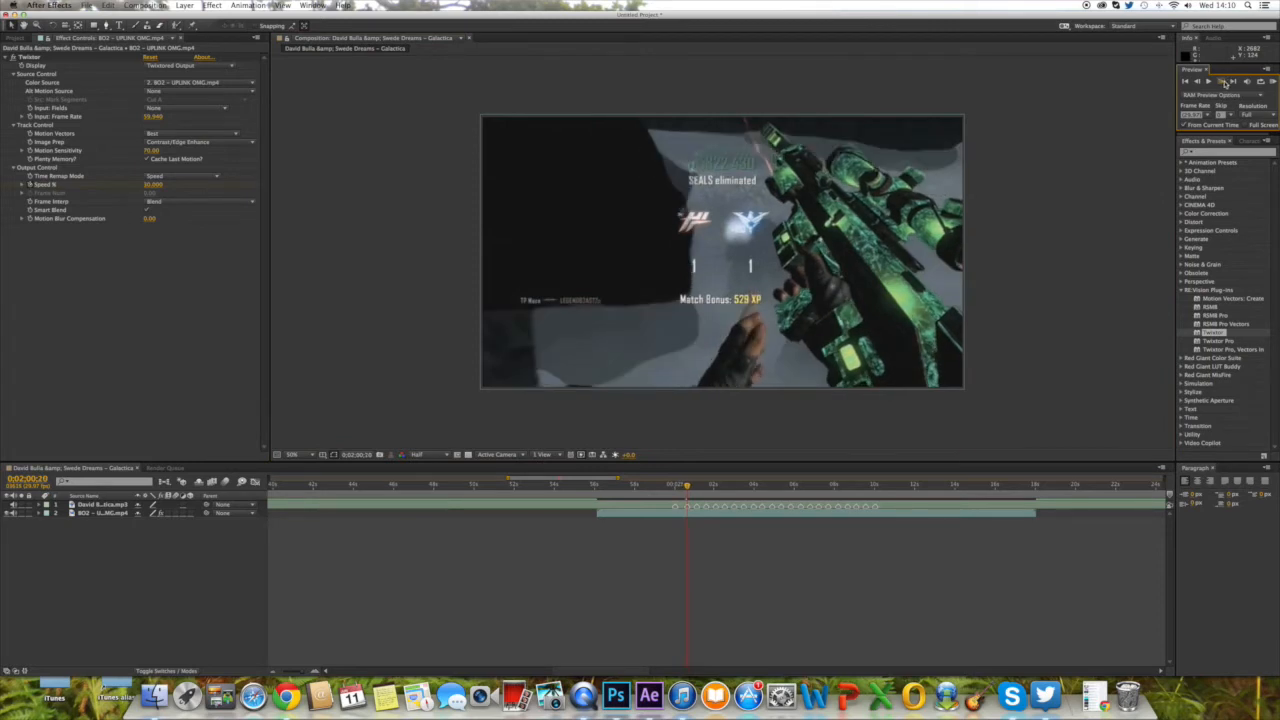
click(1222, 82)
click(1222, 82)
click(1222, 82)
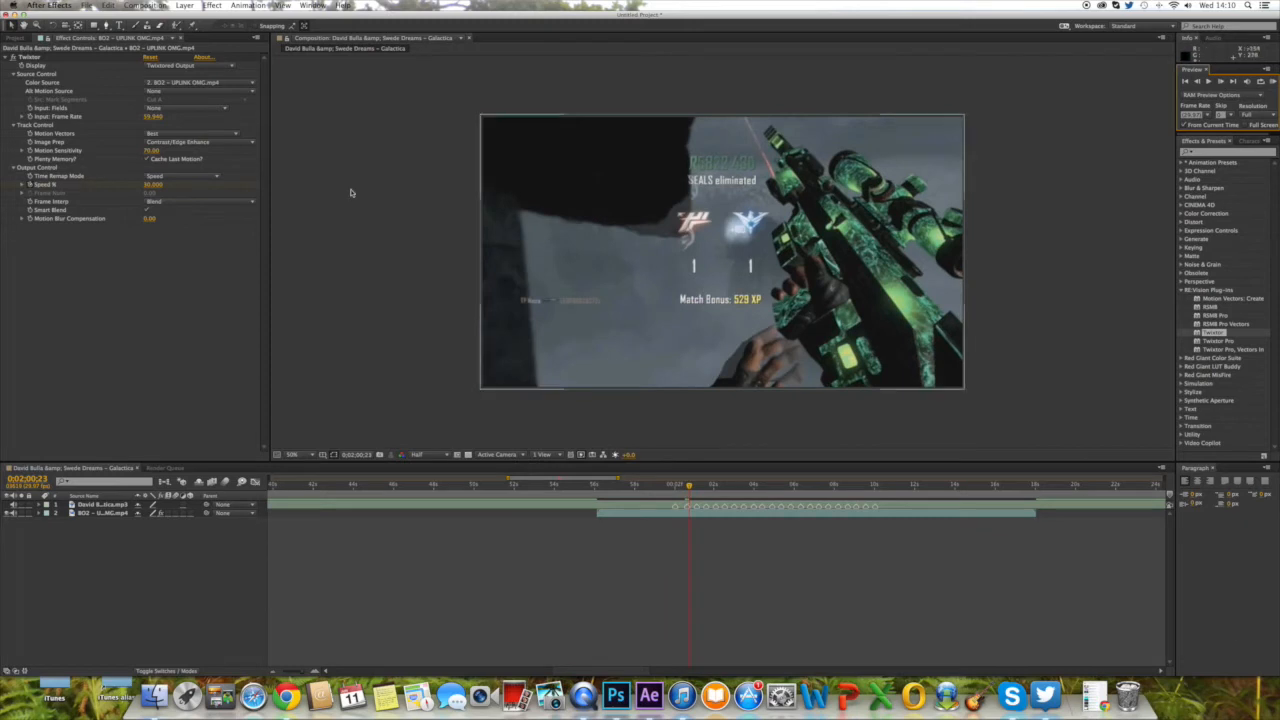
click(126, 187)
click(152, 185)
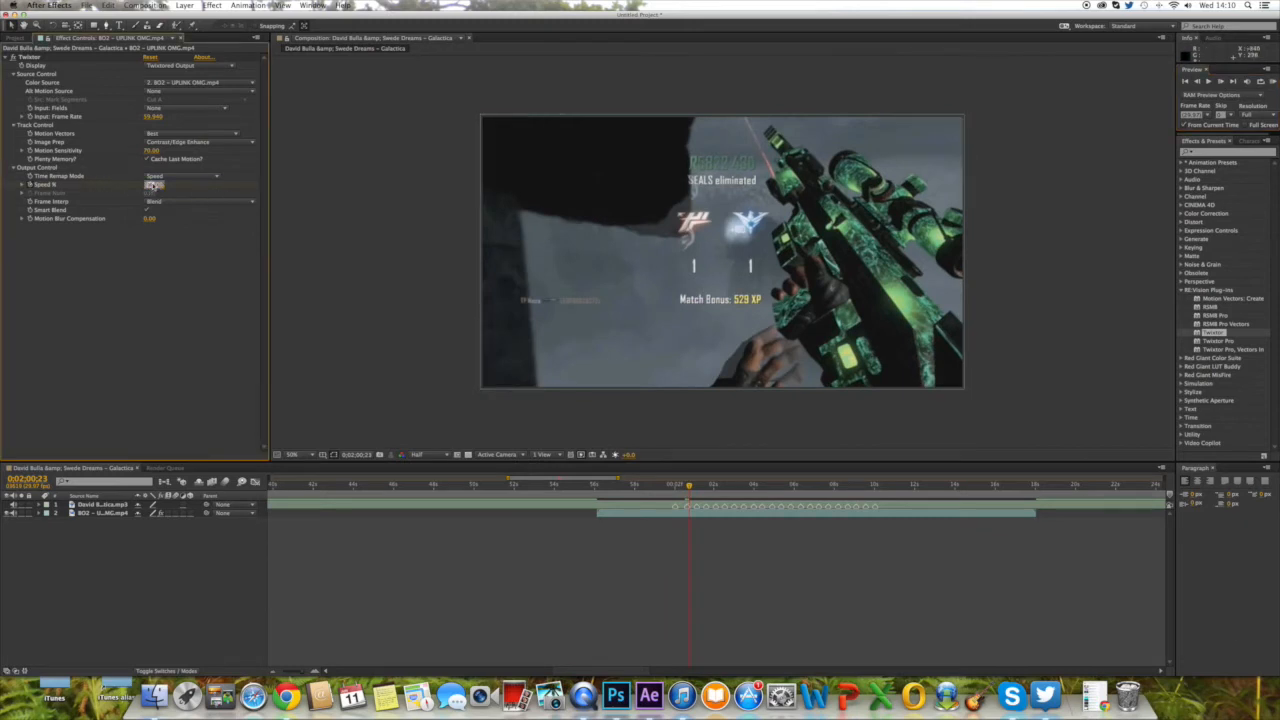
text(170)
click(451, 382)
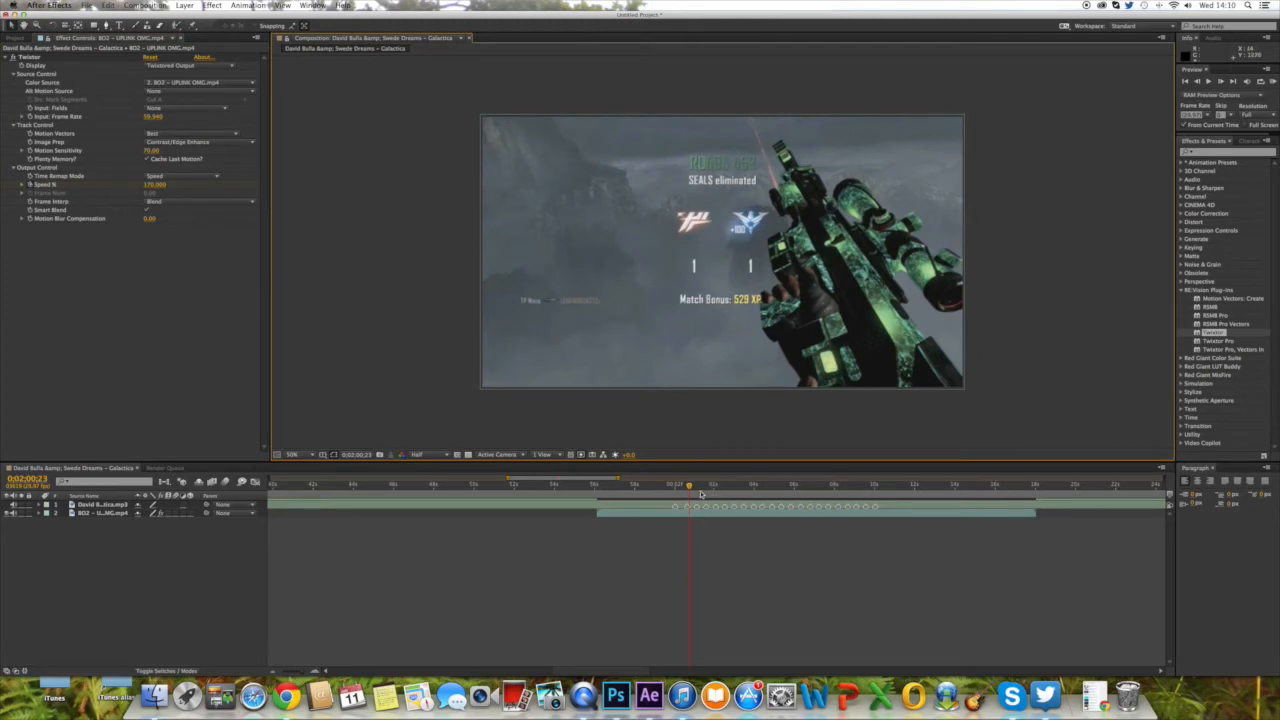
- Set Twixtor's Speed % to 30 at 0;02;01;02, just before the third beat marker
drag(690, 487, 698, 485)
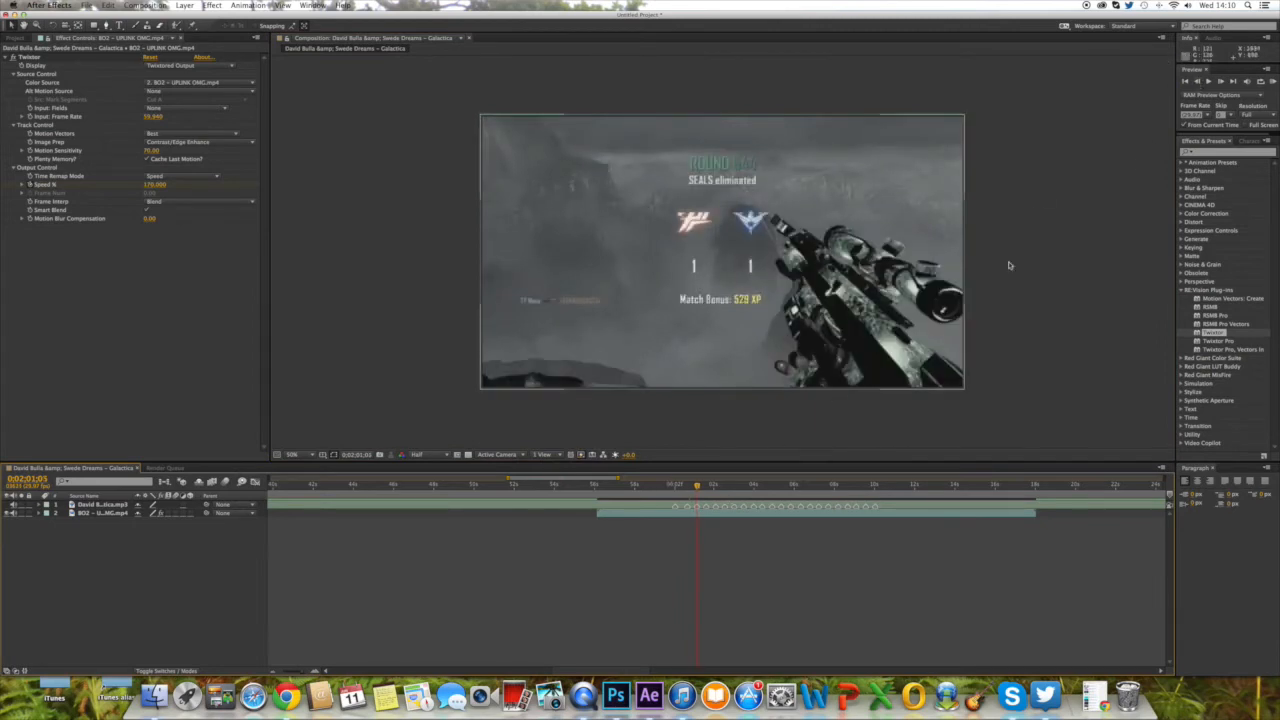
click(1193, 86)
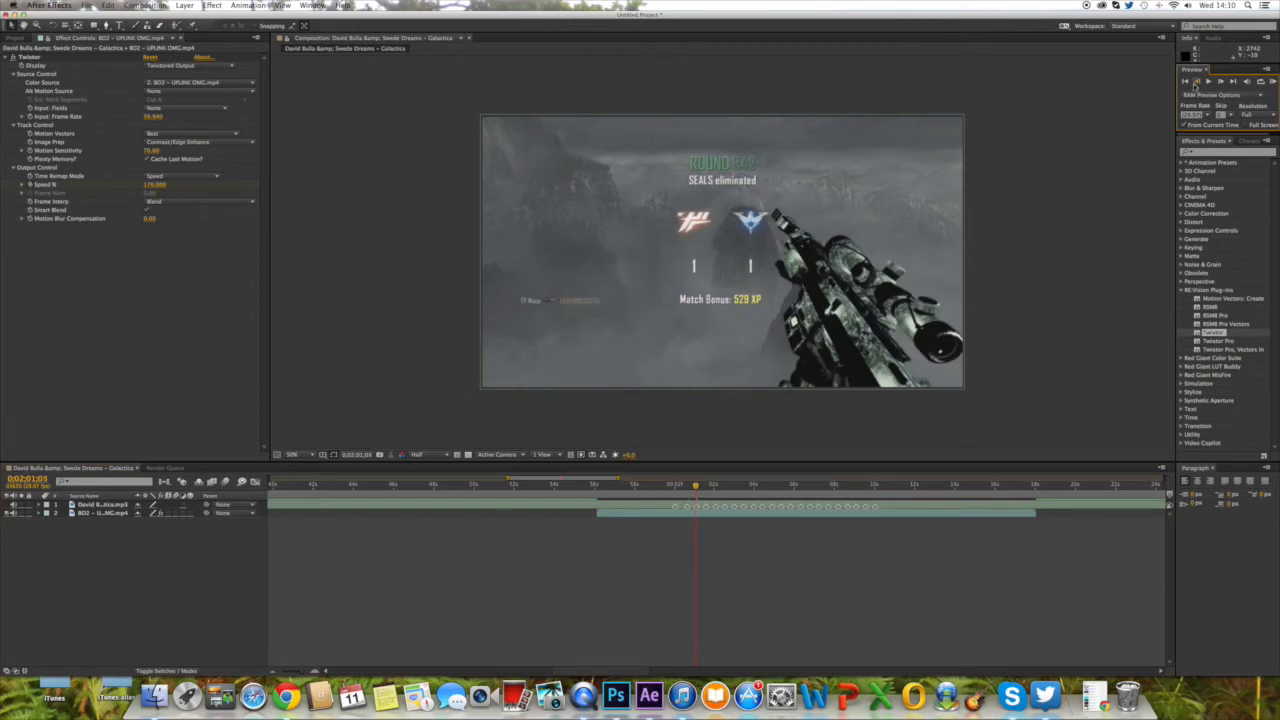
click(160, 187)
text(1)
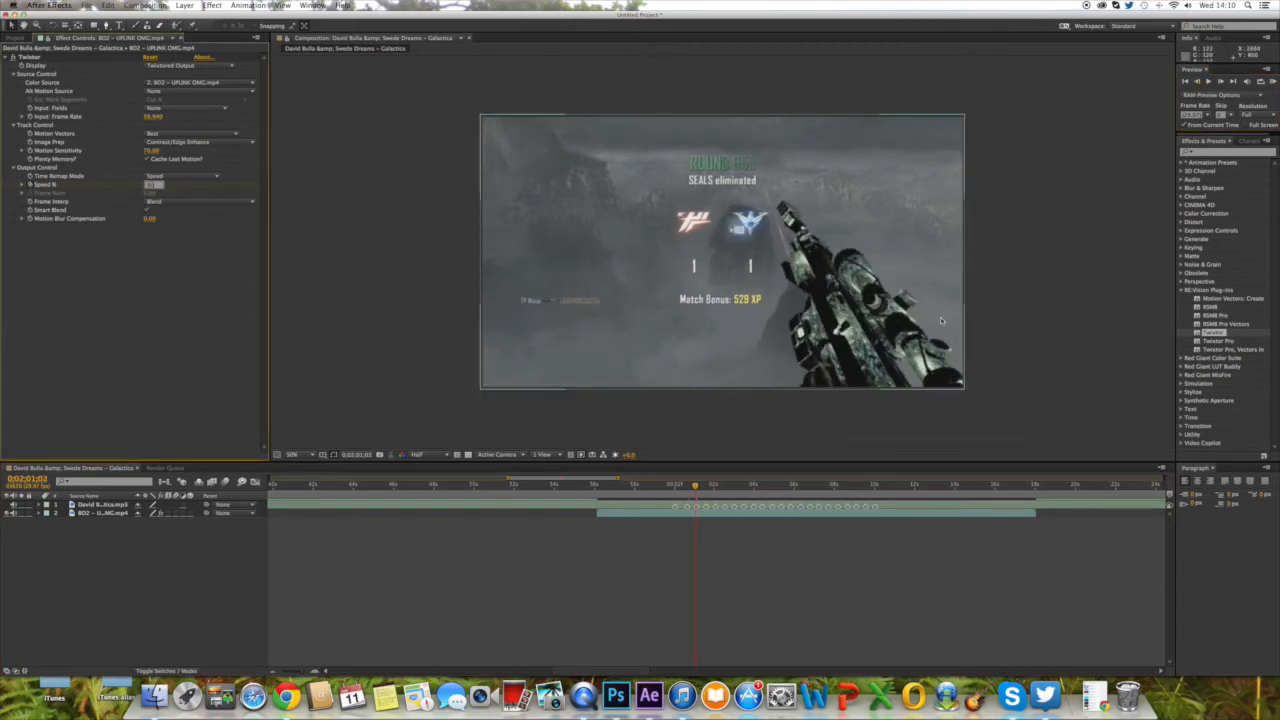
- Advance to 0;02;01;08, just past the third beat marker, and set Twixtor's Speed % to 170
click(699, 486)
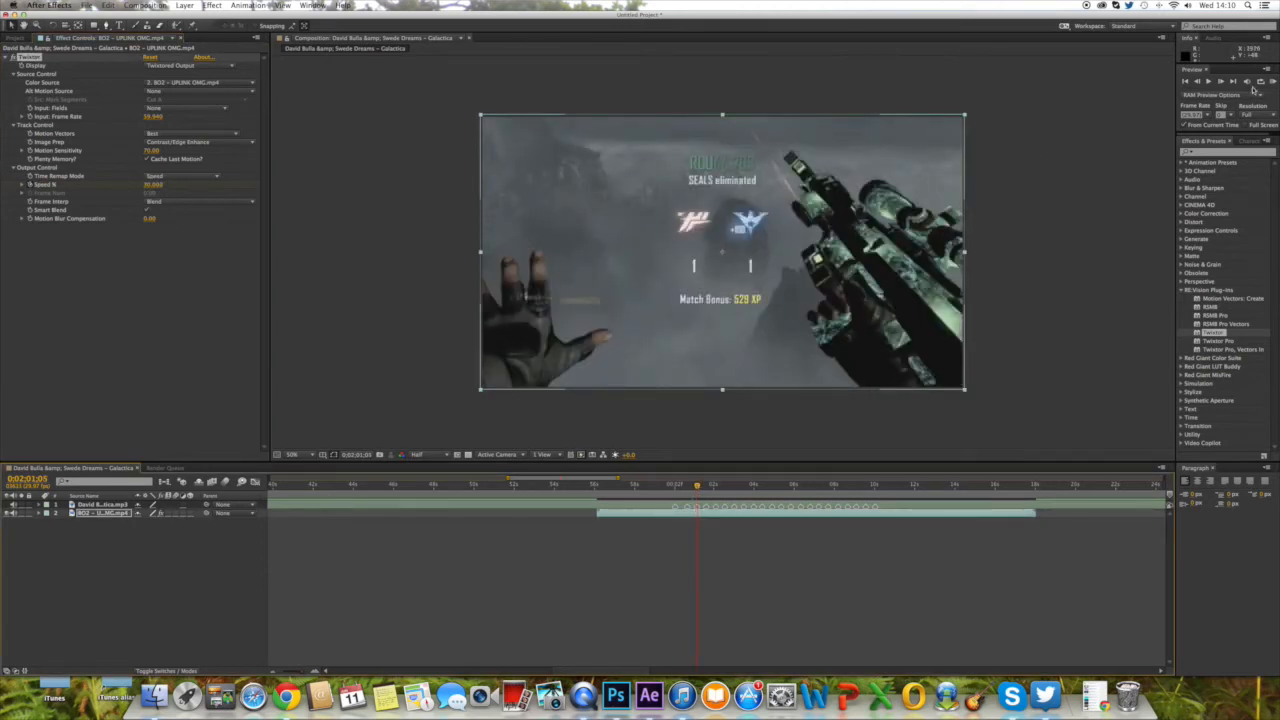
click(1224, 83)
click(1224, 83)
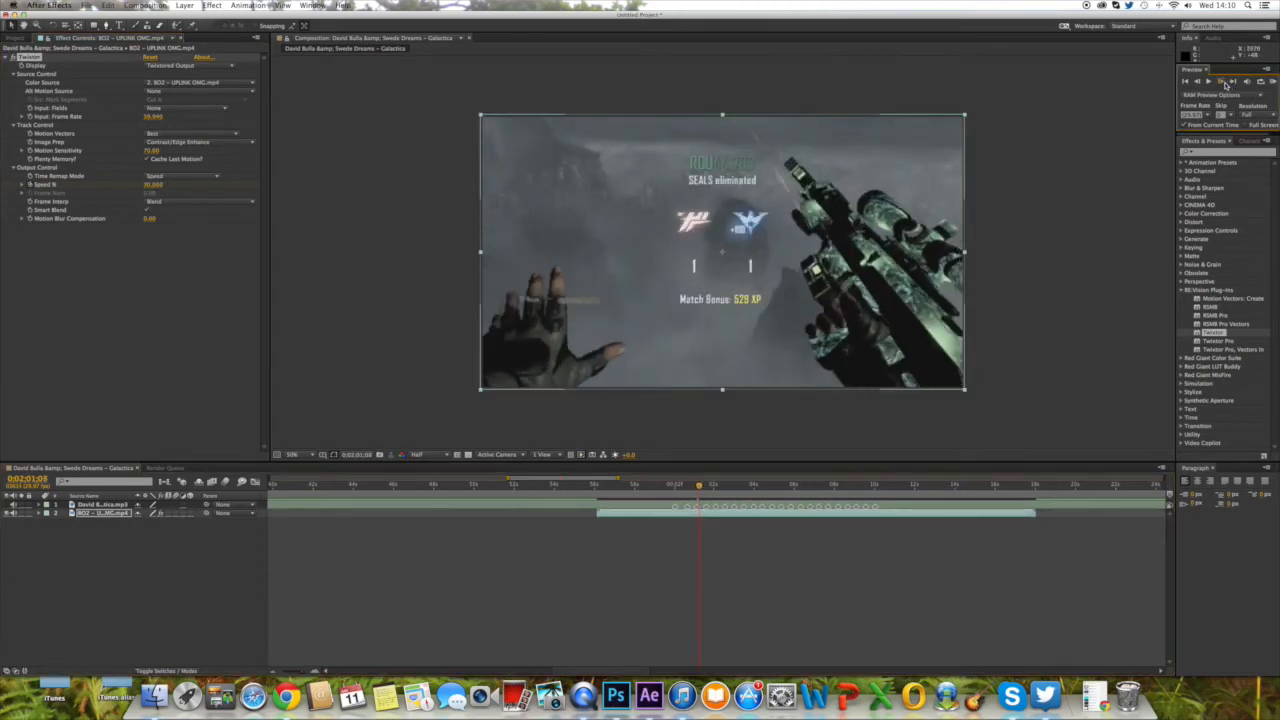
click(1224, 83)
click(151, 188)
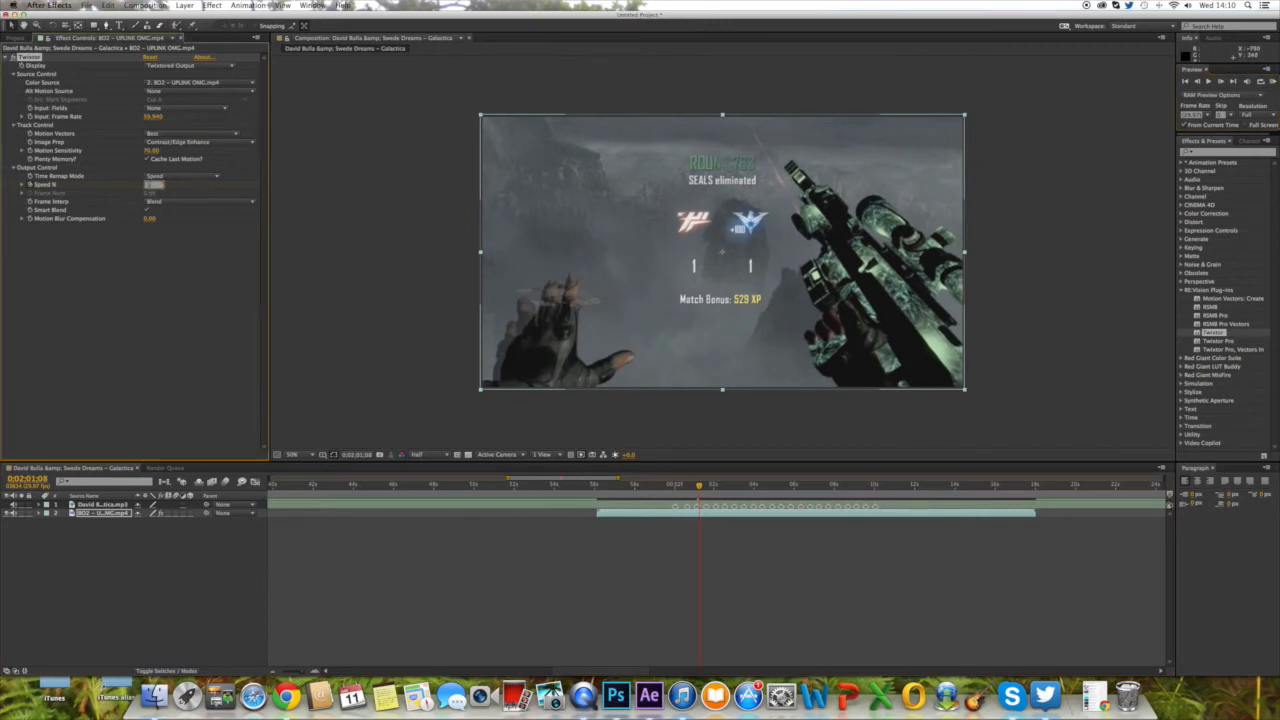
click(379, 230)
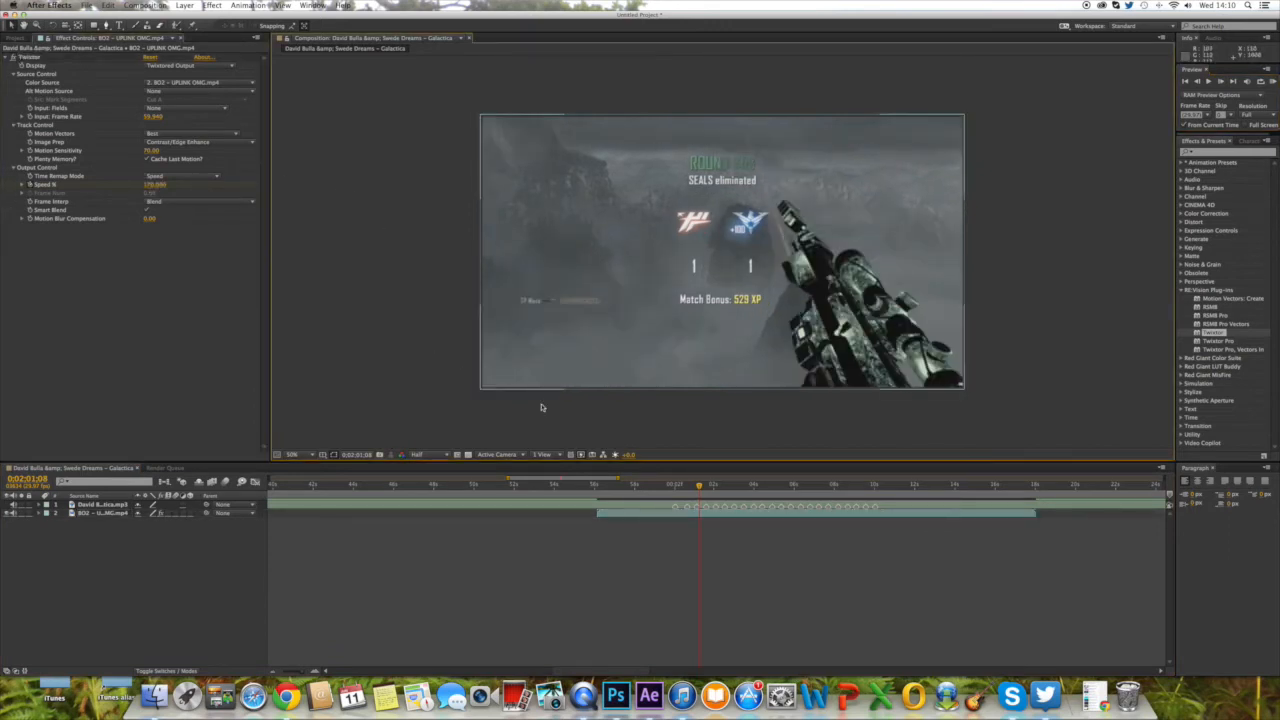
- Expand the gameplay clip's Twixtor Output Control properties in the timeline to reveal the Speed % keyframes
click(632, 516)
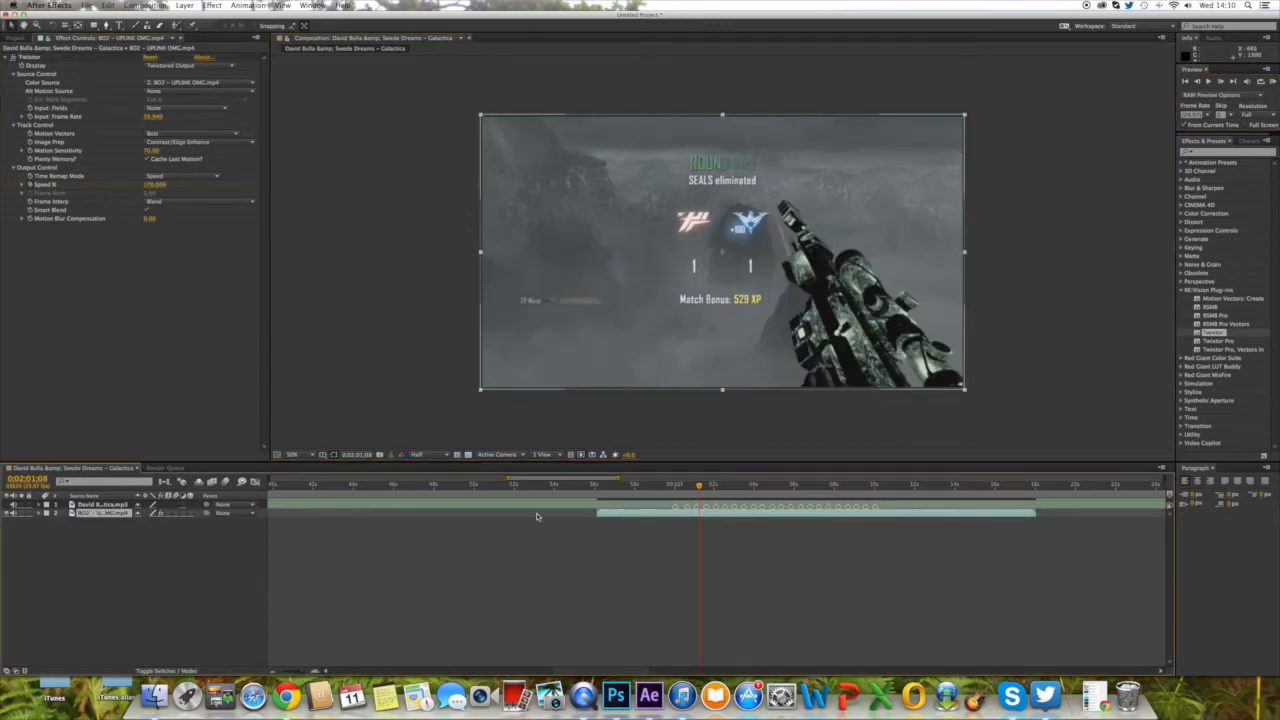
click(39, 514)
click(47, 523)
click(55, 530)
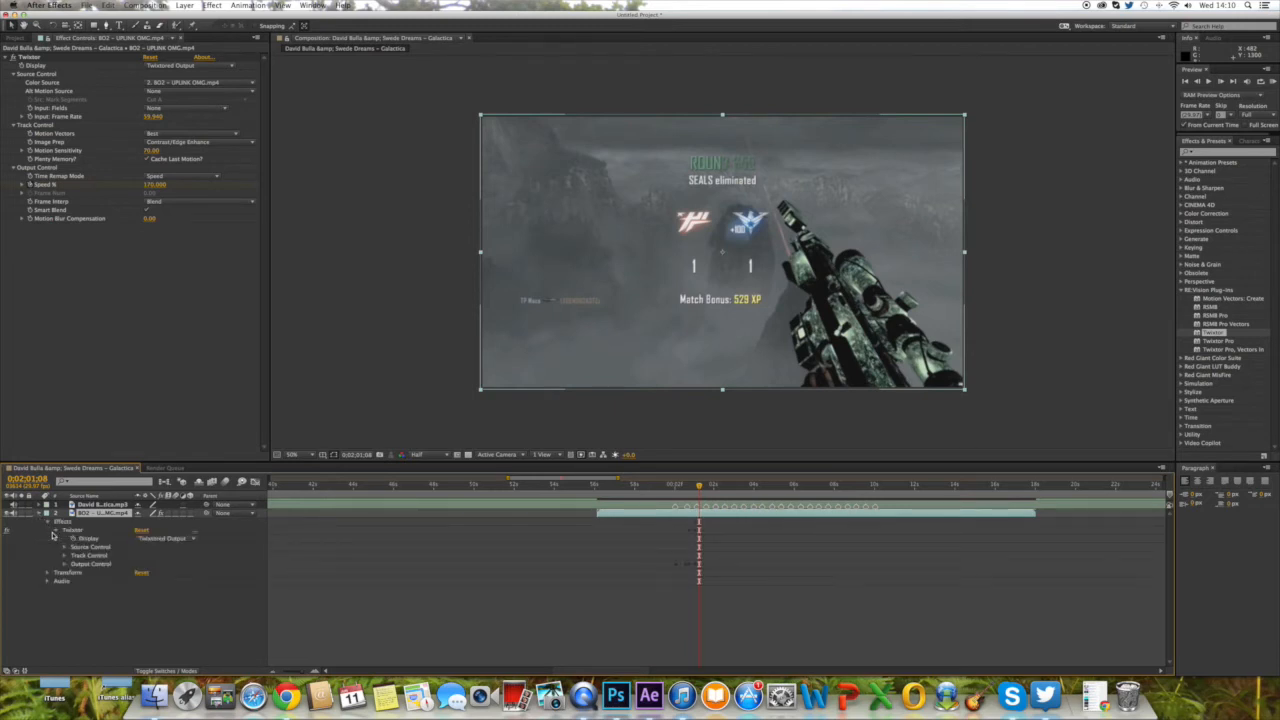
click(63, 564)
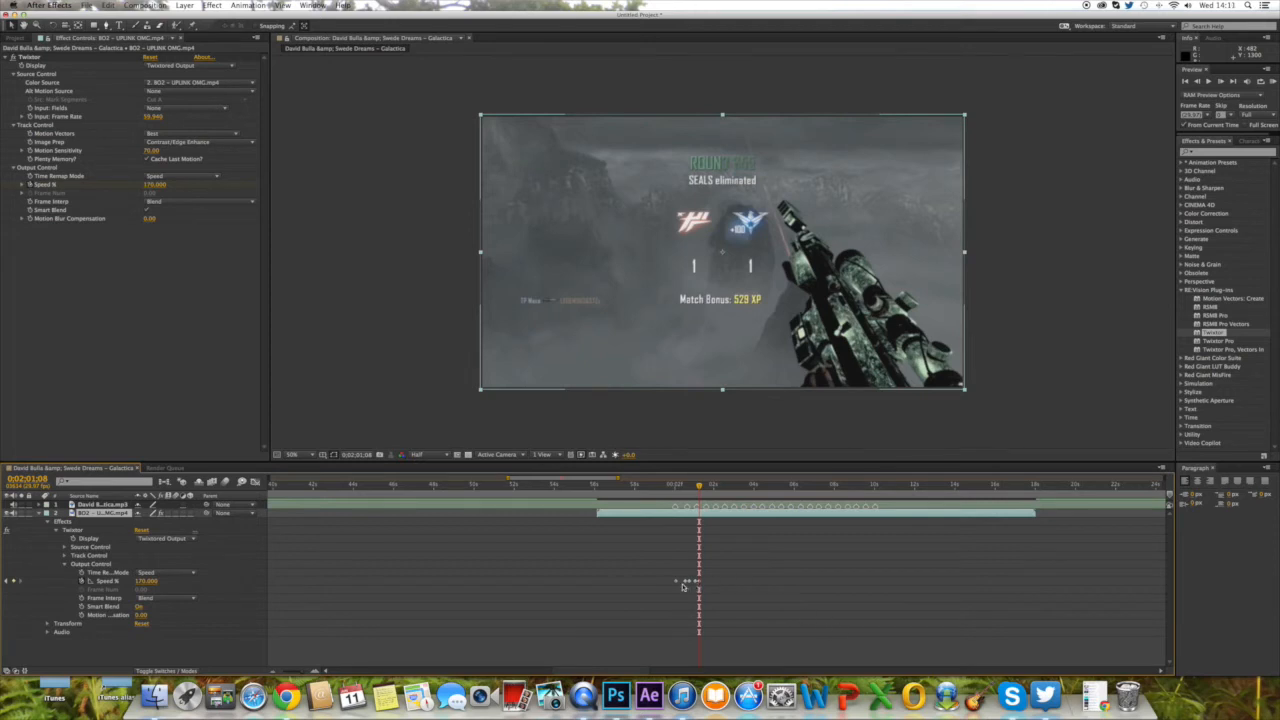
mouse_move(676, 586)
- Copy the last two Speed % keyframes and paste them at 0;02;01;16, just before the fourth beat marker
click(719, 487)
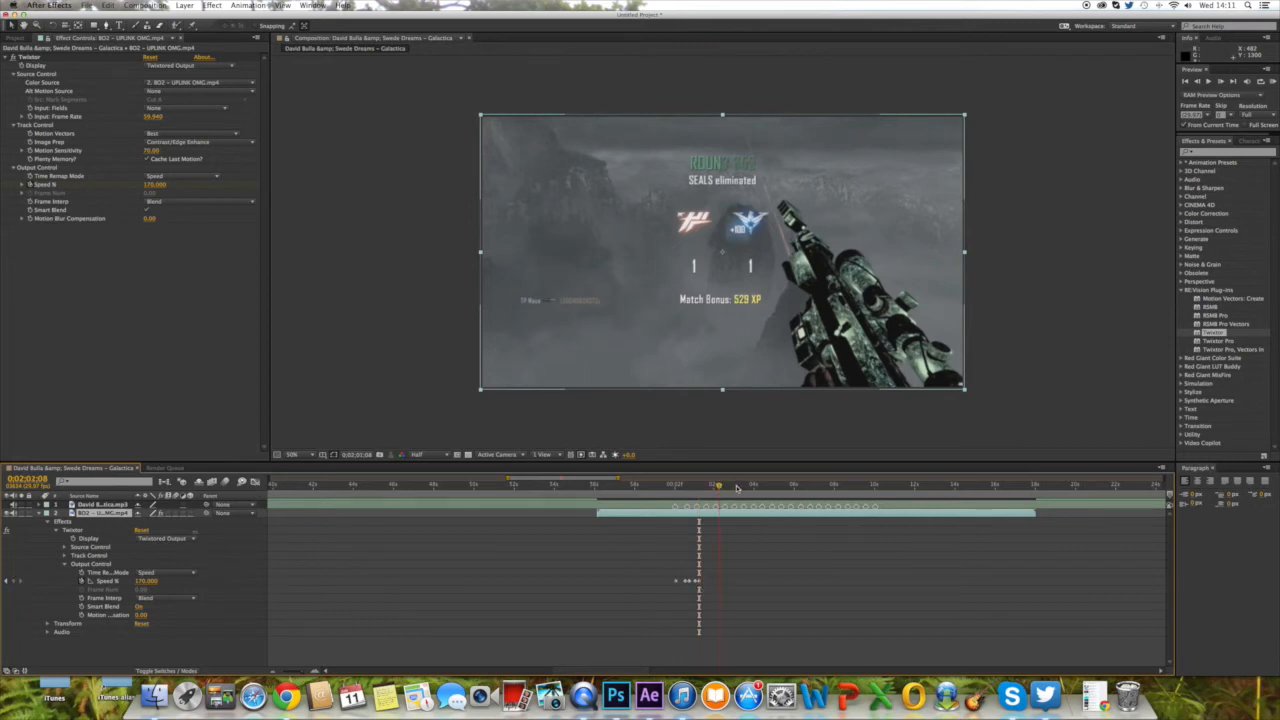
click(696, 582)
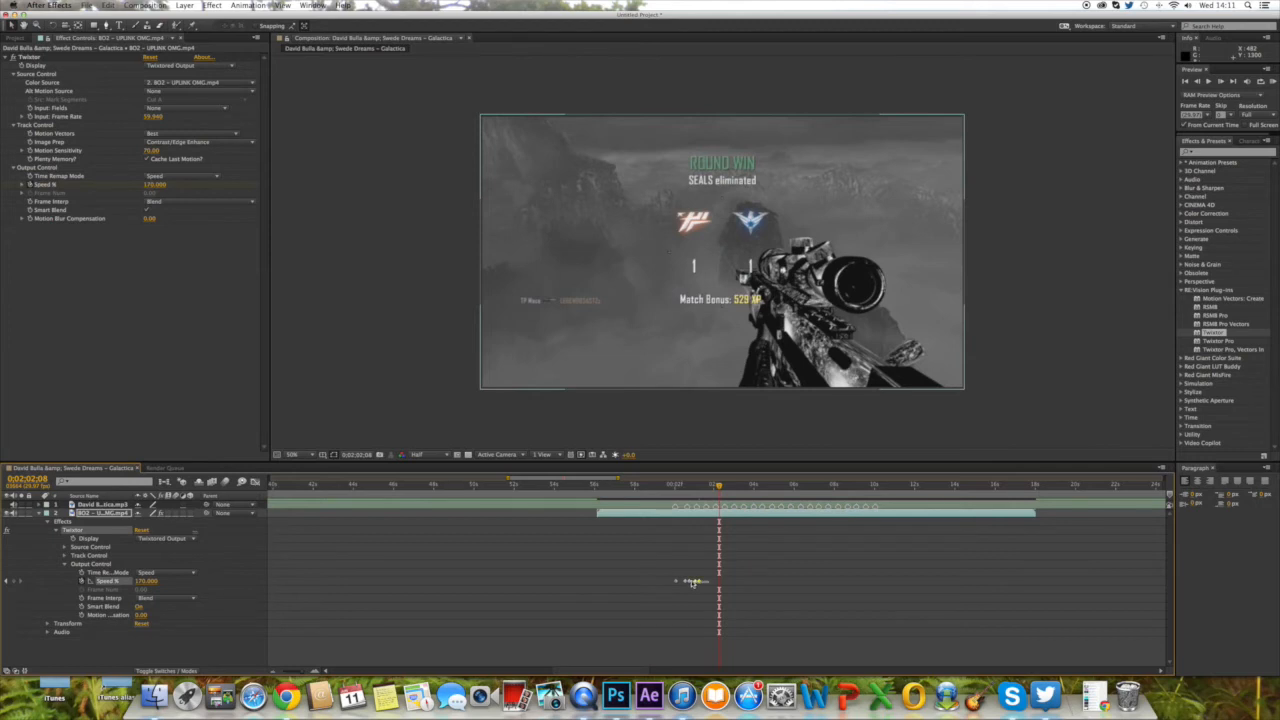
click(696, 582)
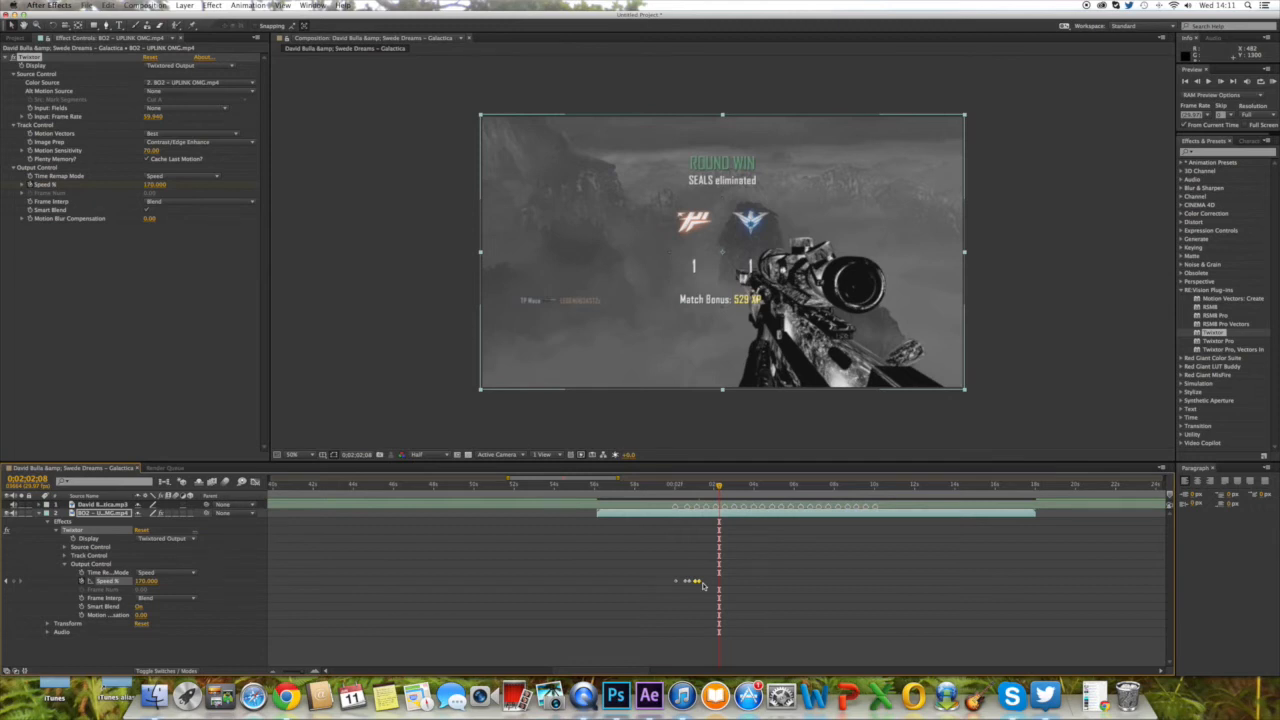
click(707, 495)
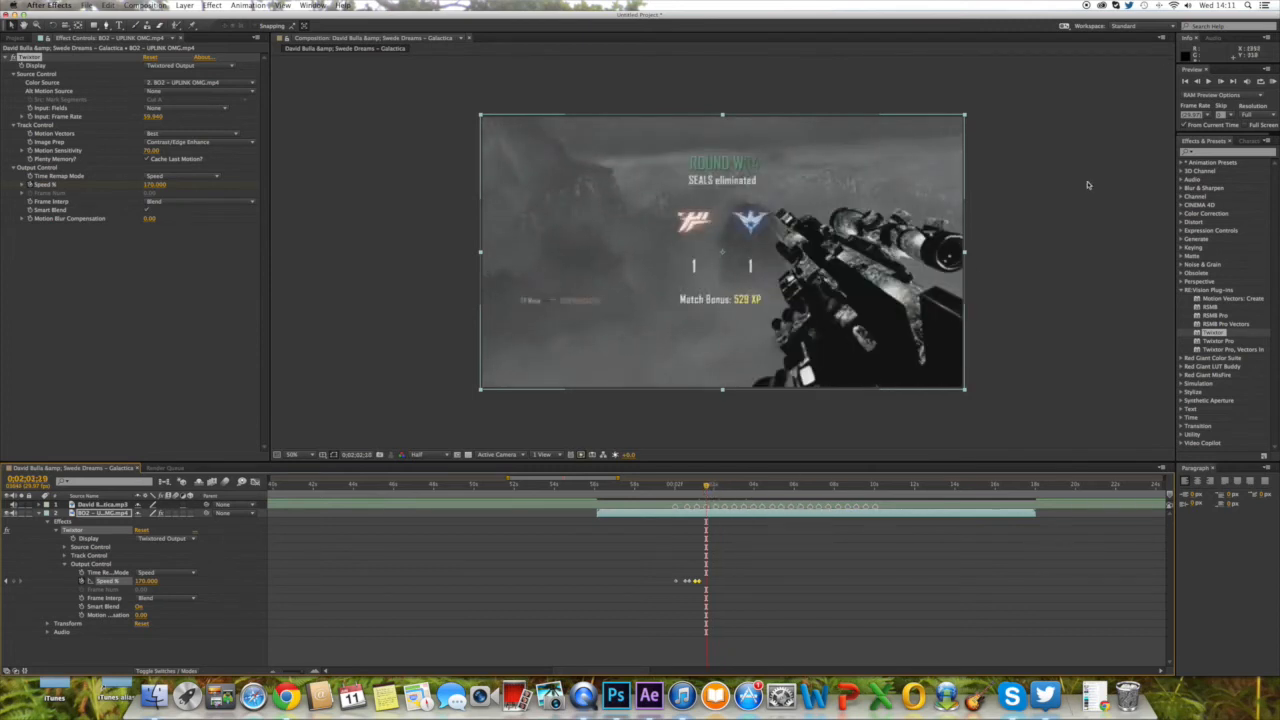
click(1196, 83)
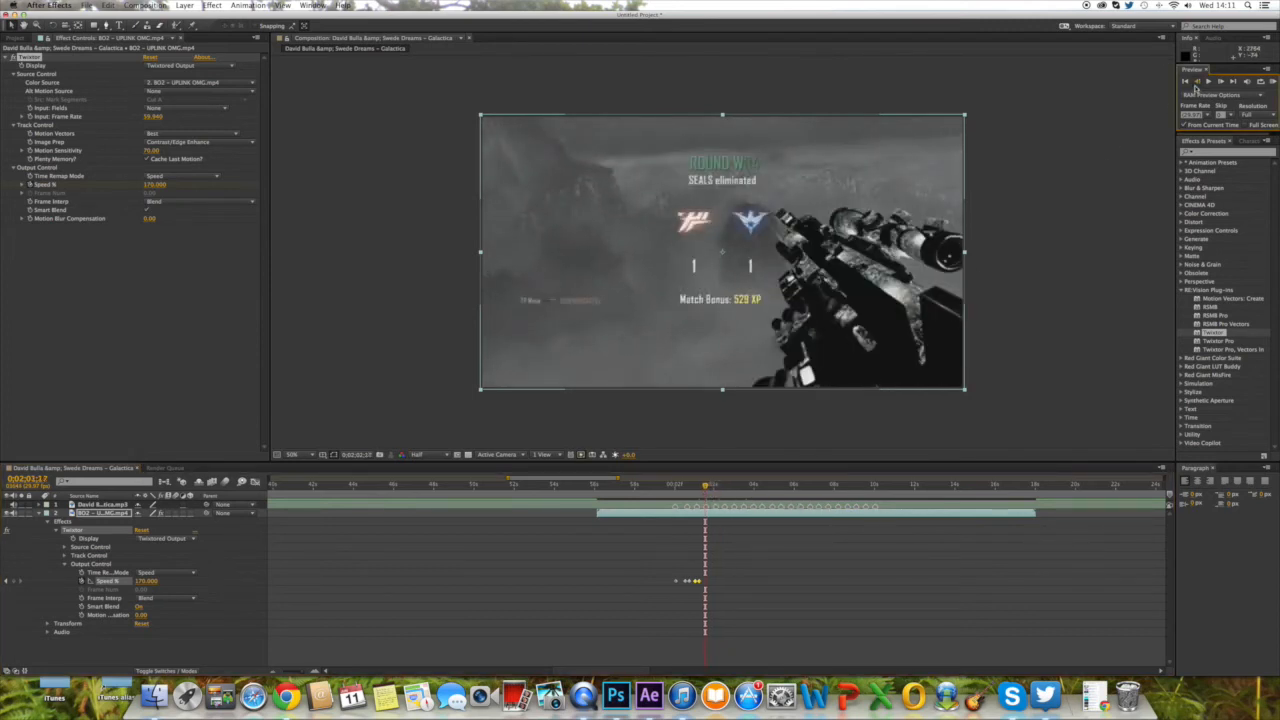
click(1196, 83)
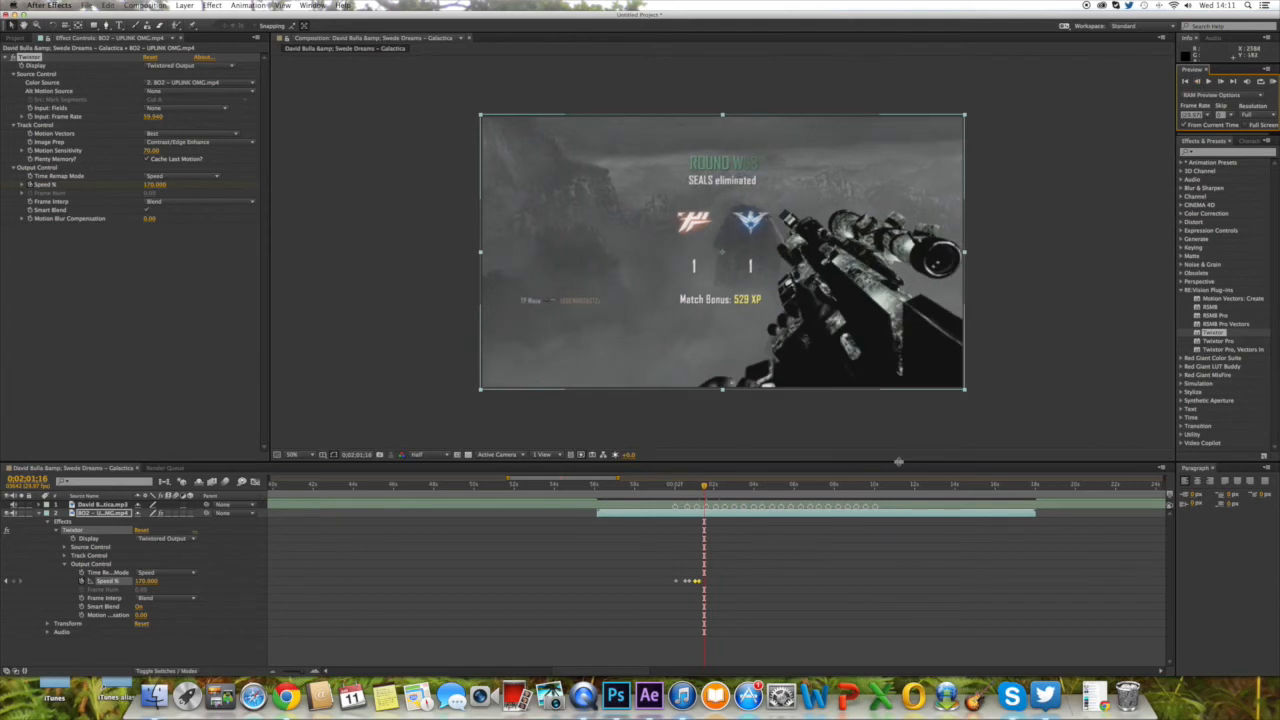
key(super+v)
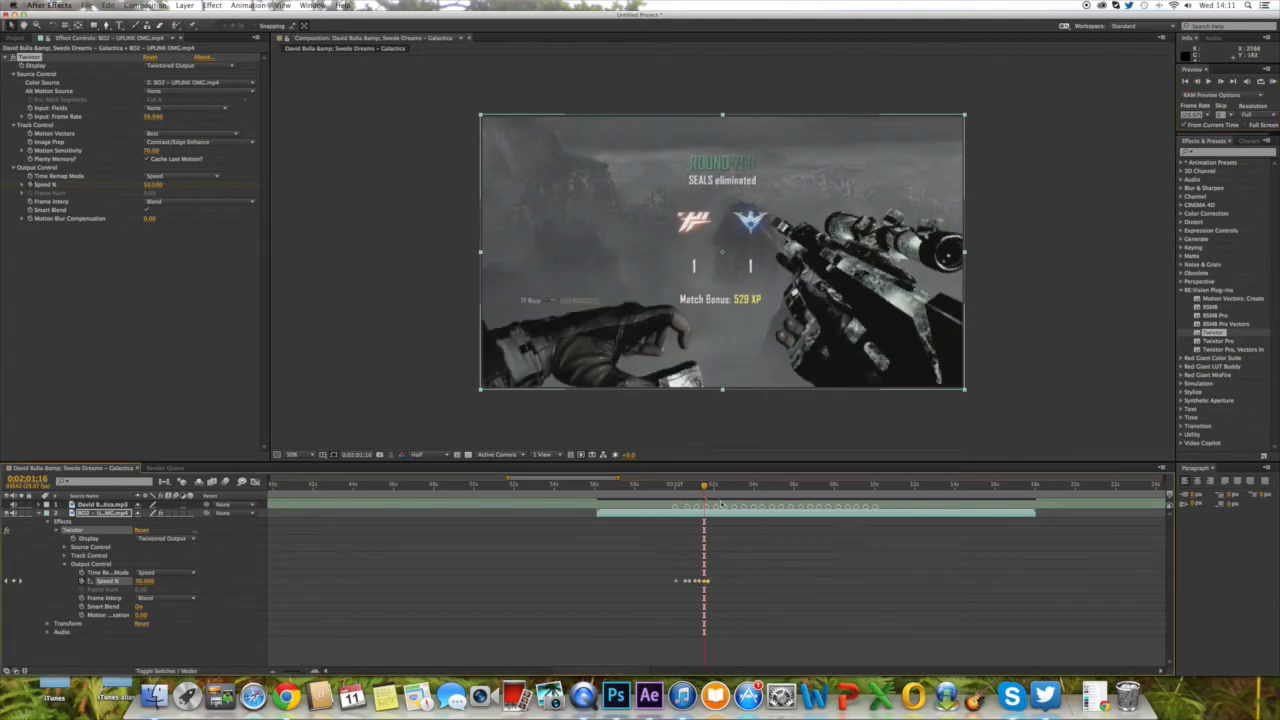
- Paste the copied Speed % keyframe pair at 0;02;02;00, just before the fifth beat marker
click(715, 490)
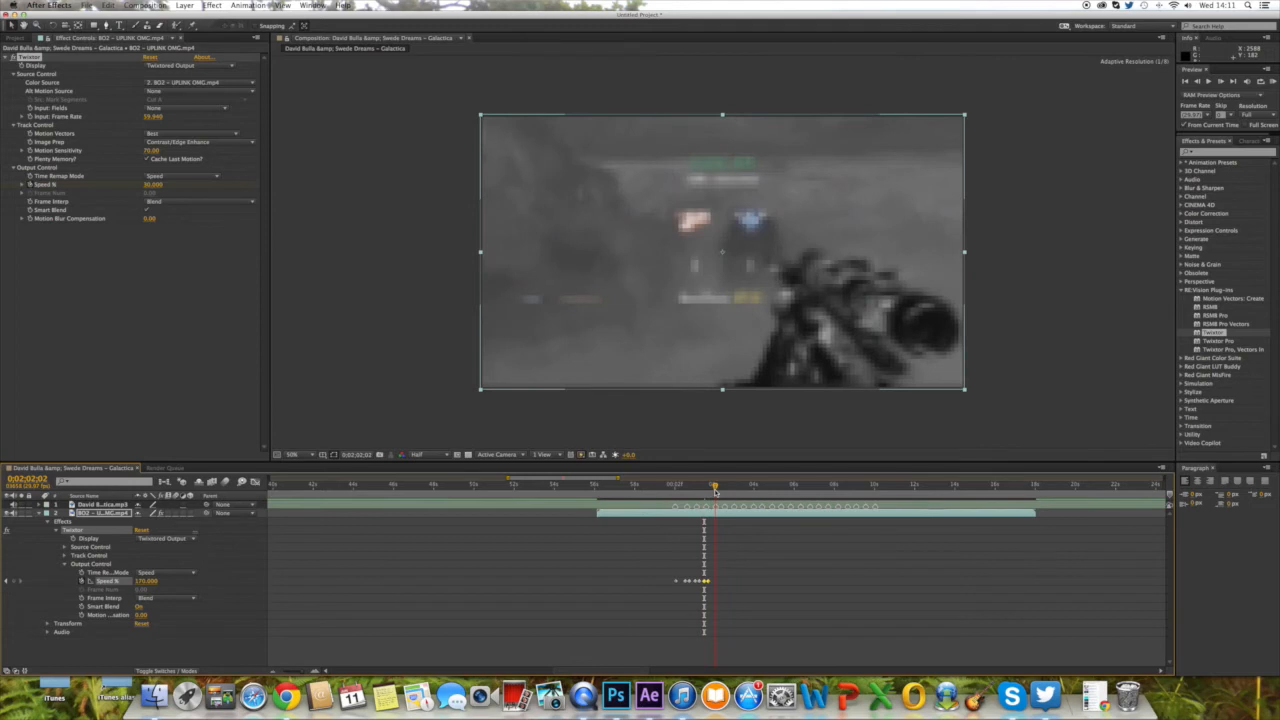
click(1222, 84)
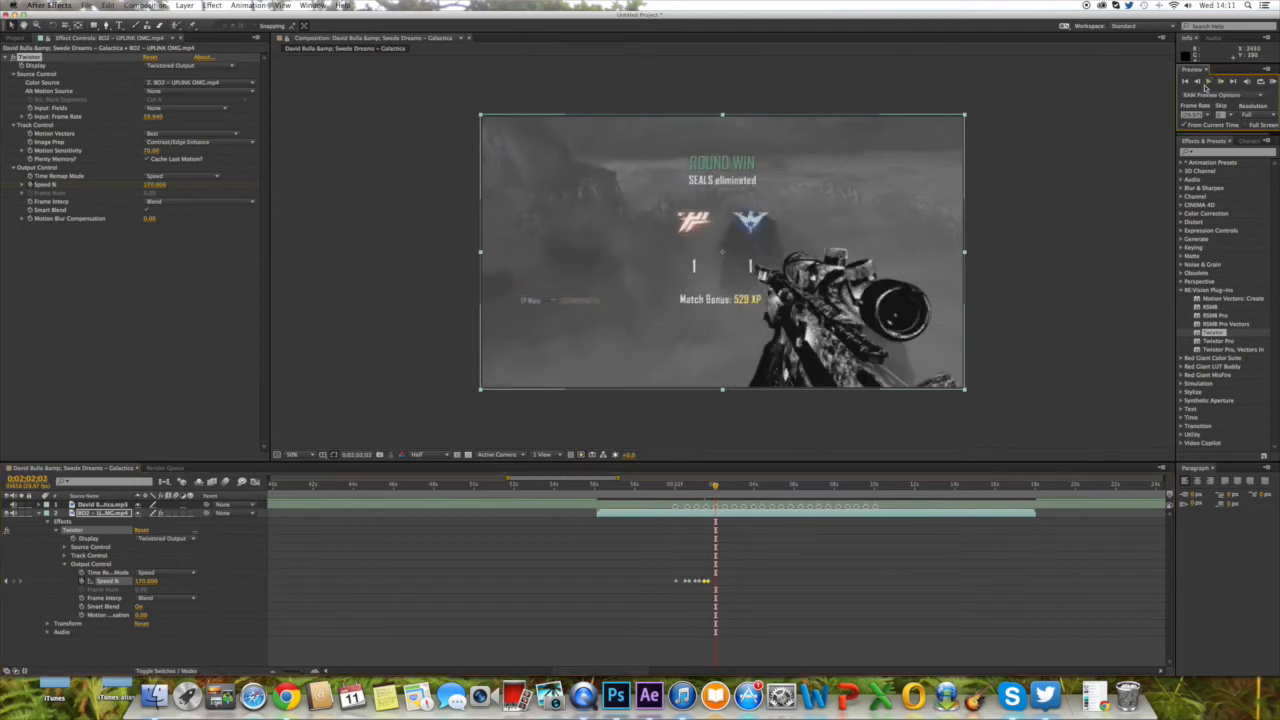
click(1196, 84)
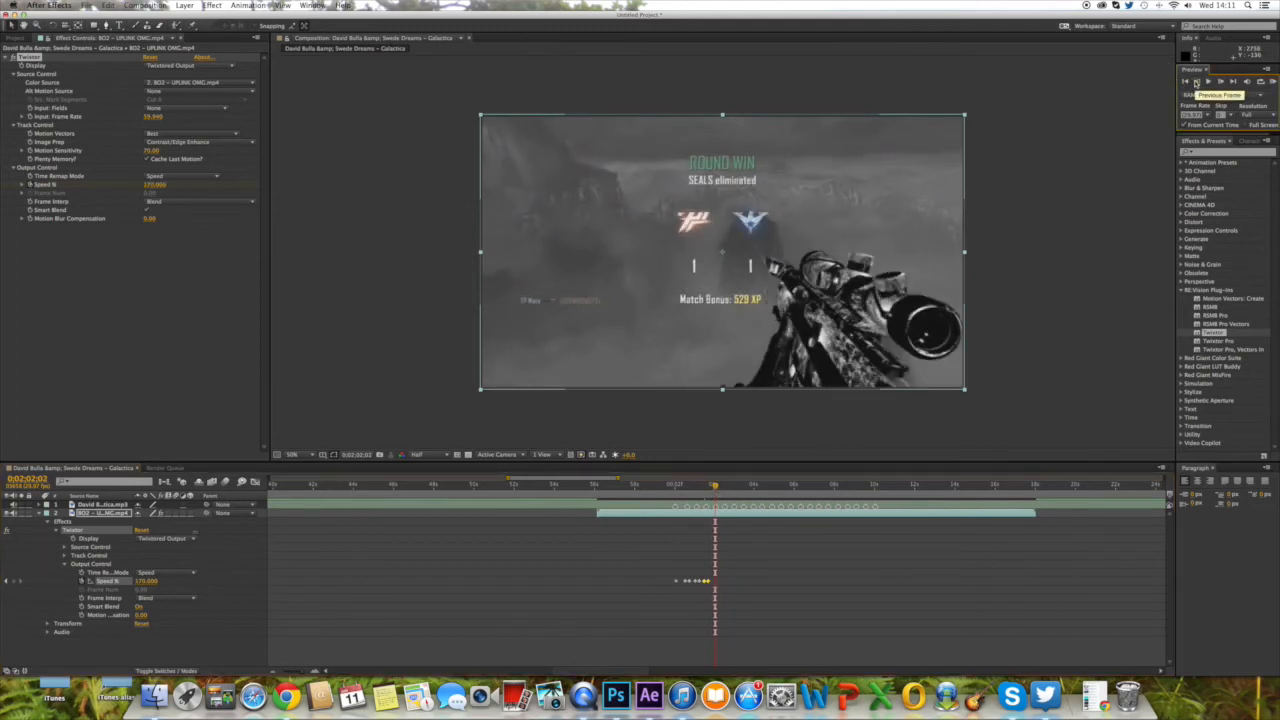
click(1196, 84)
click(1196, 84)
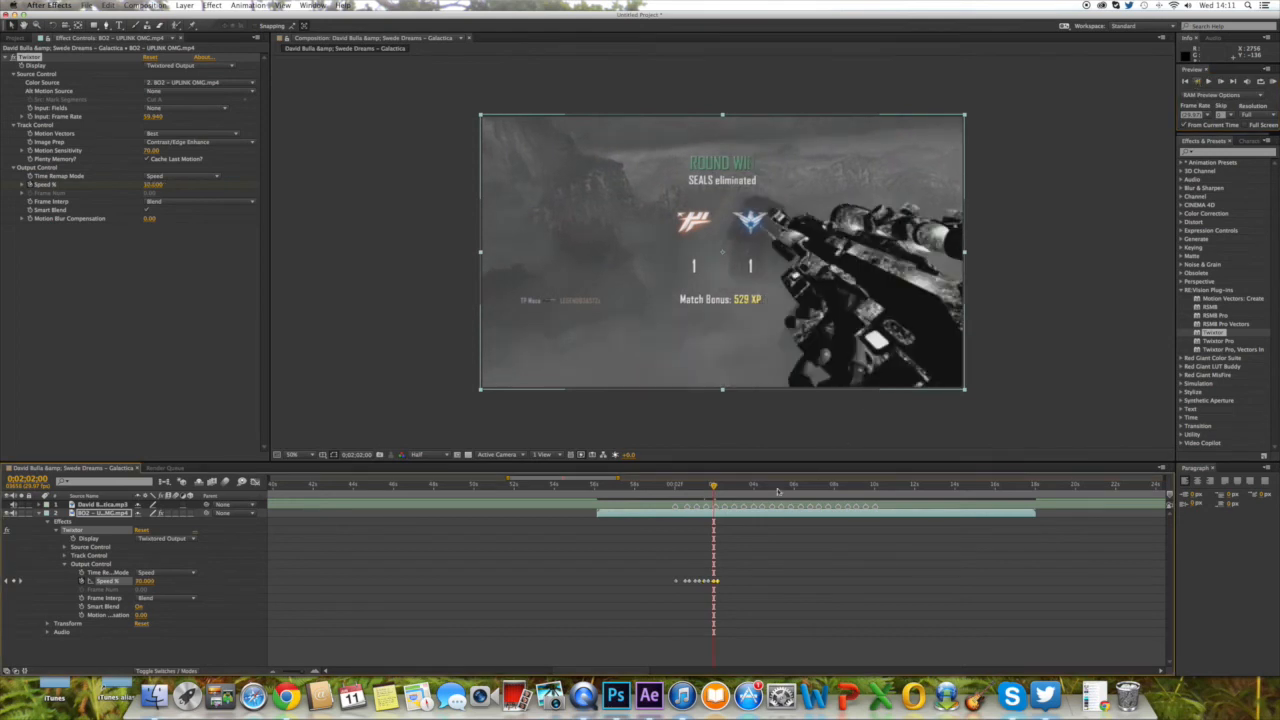
- Paste the copied Speed % keyframe pair at 0;02;02;13, just before the sixth beat marker
drag(726, 489, 725, 492)
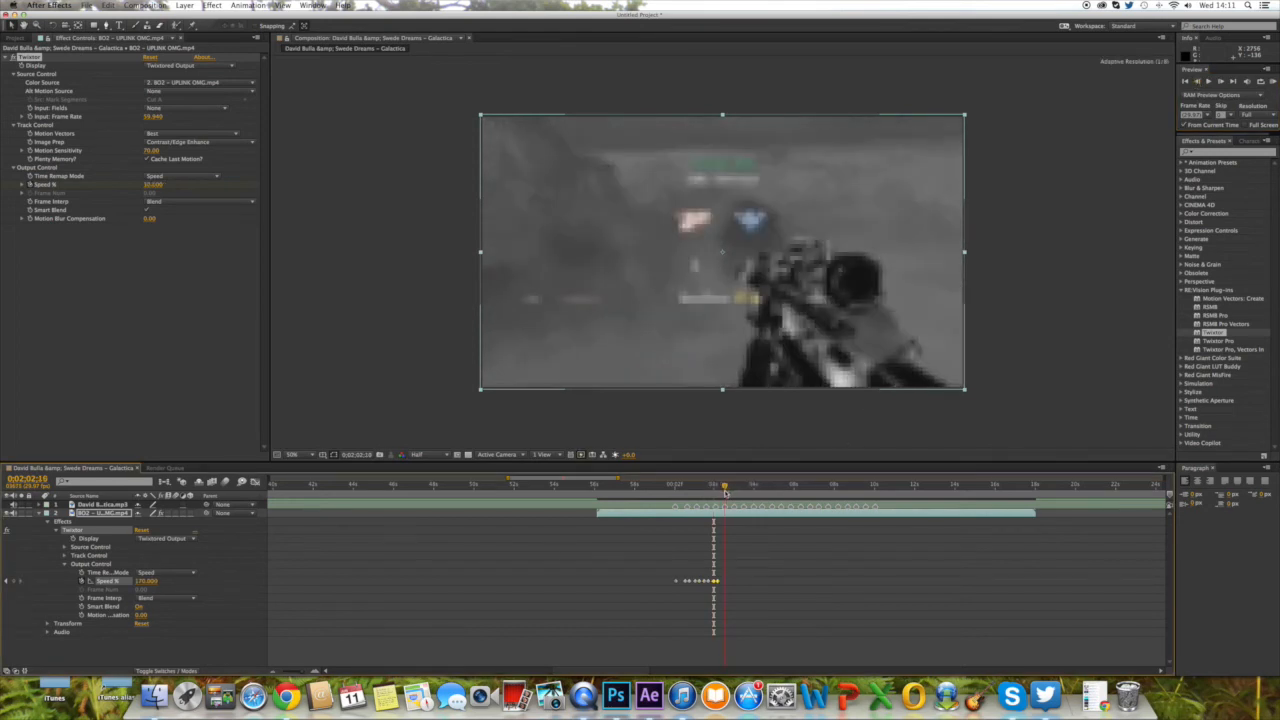
click(1220, 84)
click(1197, 84)
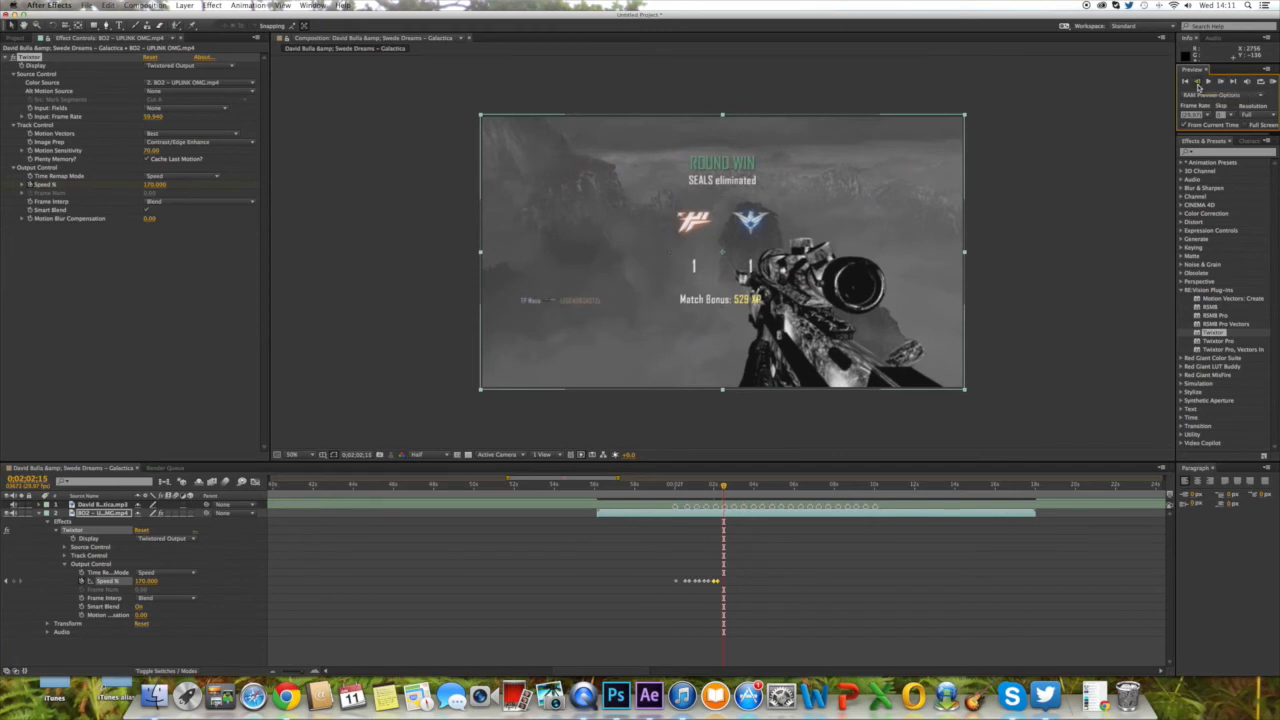
click(1198, 86)
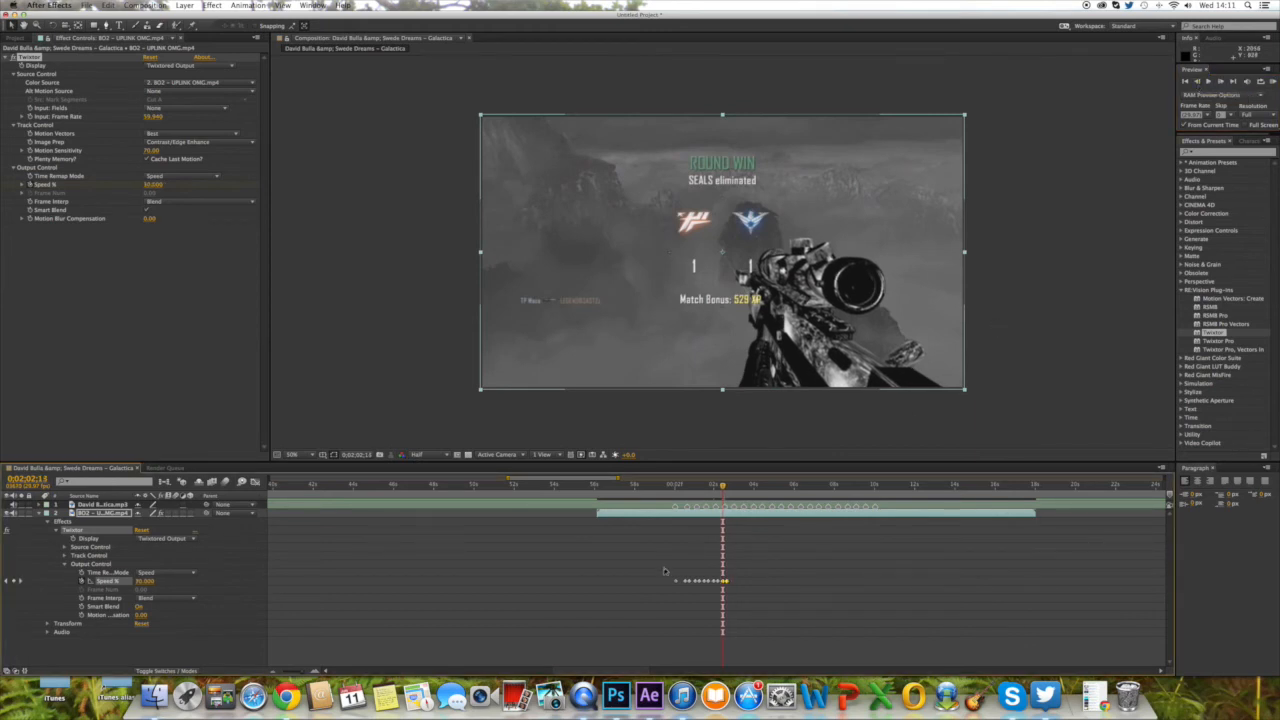
- Play a RAM preview from 0;01;58;07 to check the speed changes against the music
drag(648, 489, 639, 490)
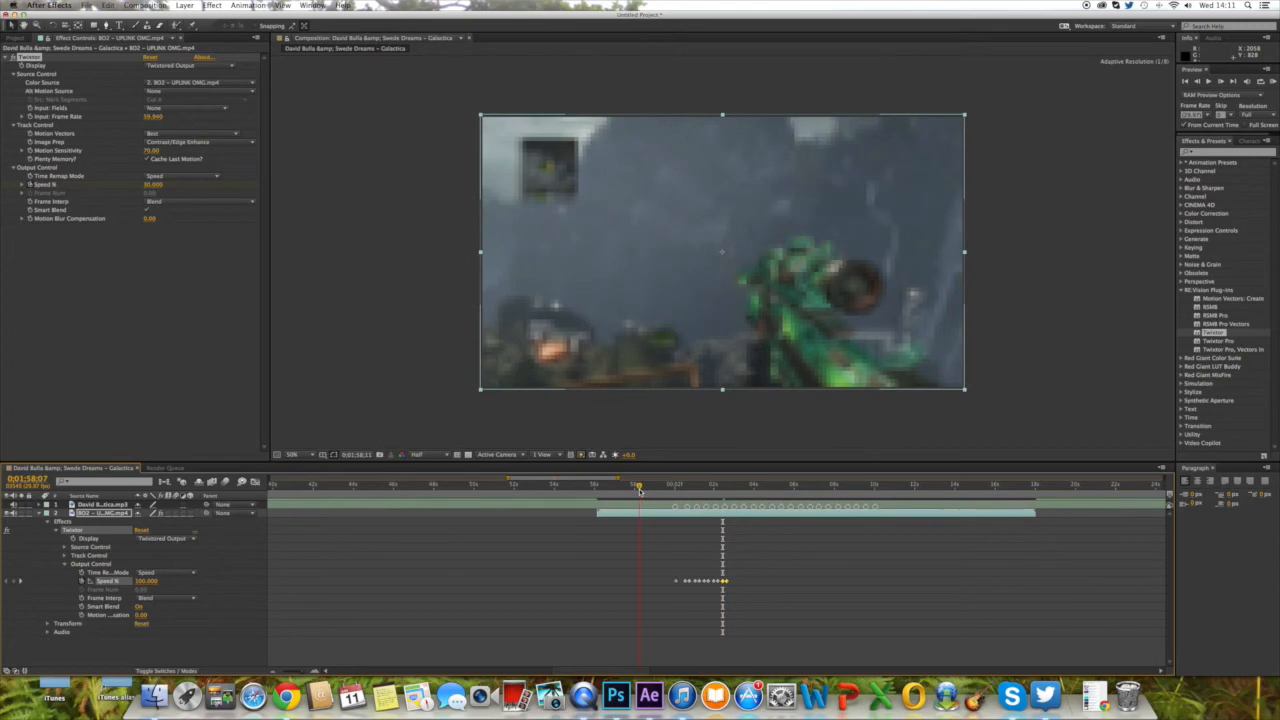
click(1265, 88)
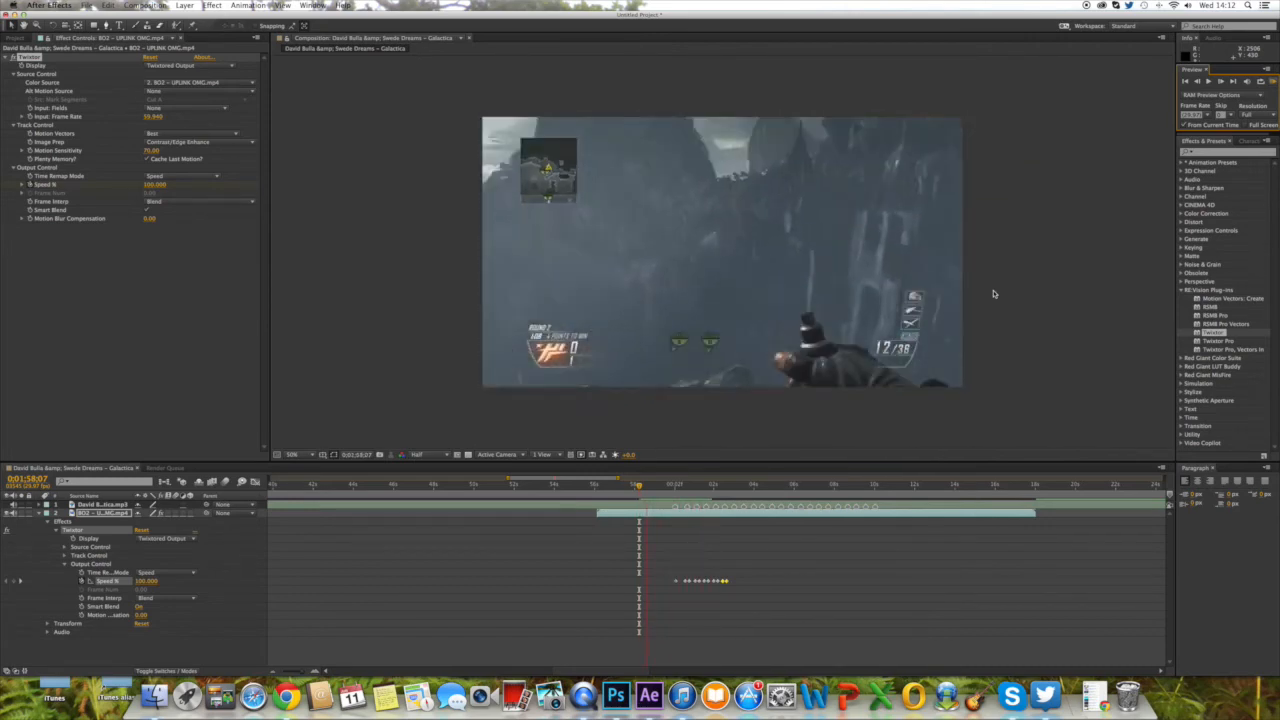
key(space)
- Move the playhead to 0;02;02;19 and collapse the gameplay clip's Twixtor and Effects properties in the timeline
drag(694, 488, 727, 485)
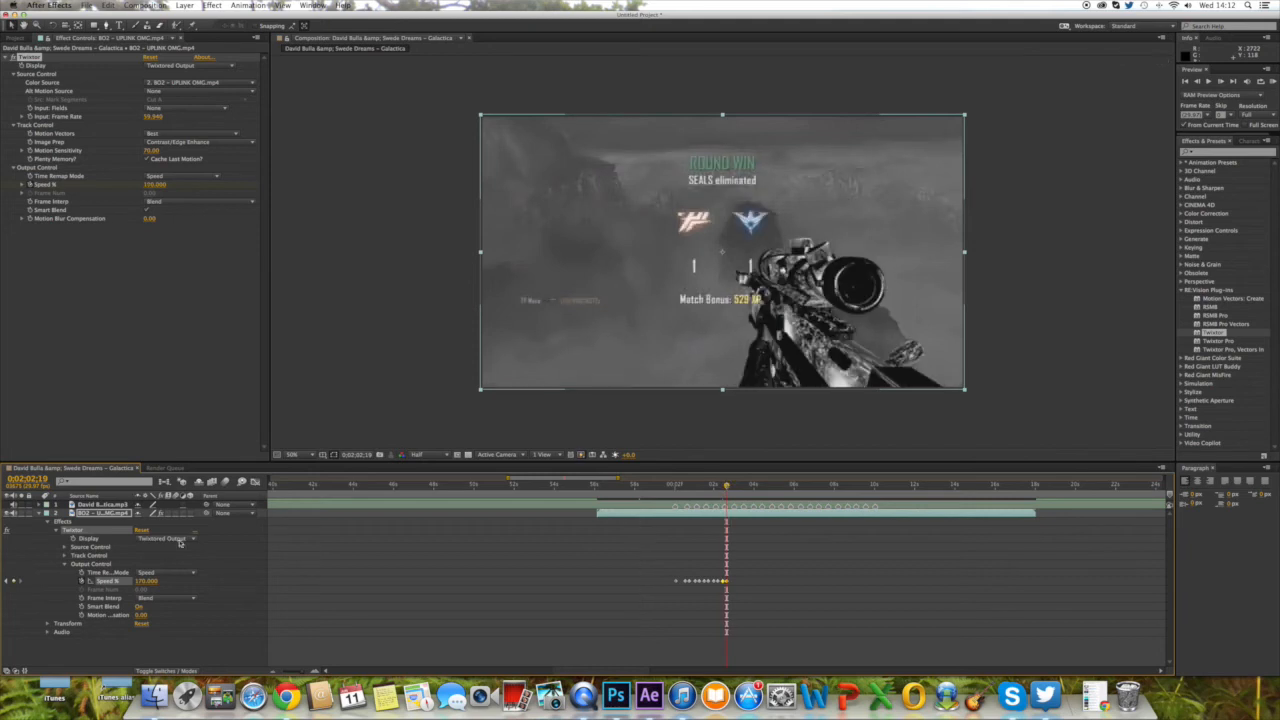
click(60, 537)
click(57, 531)
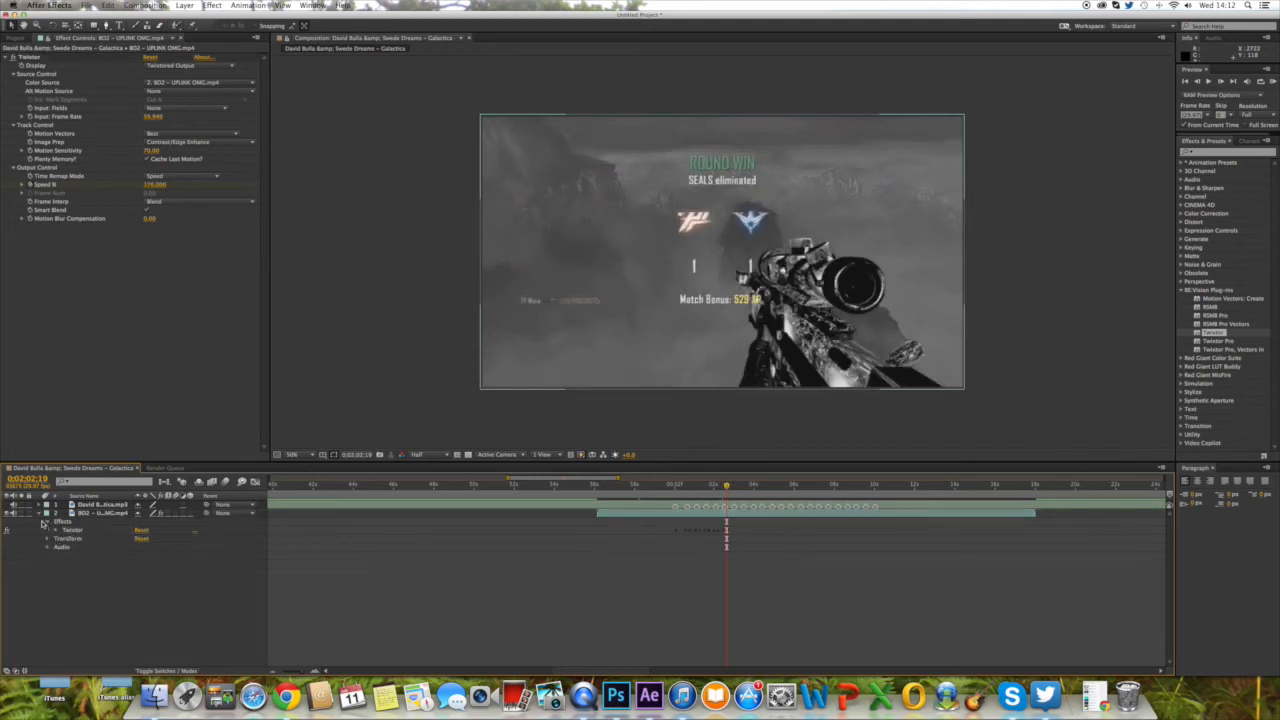
click(45, 522)
- Scrub through the composition to examine the clip at the first two beat markers and up to 0;02;09;05
drag(668, 486, 863, 485)
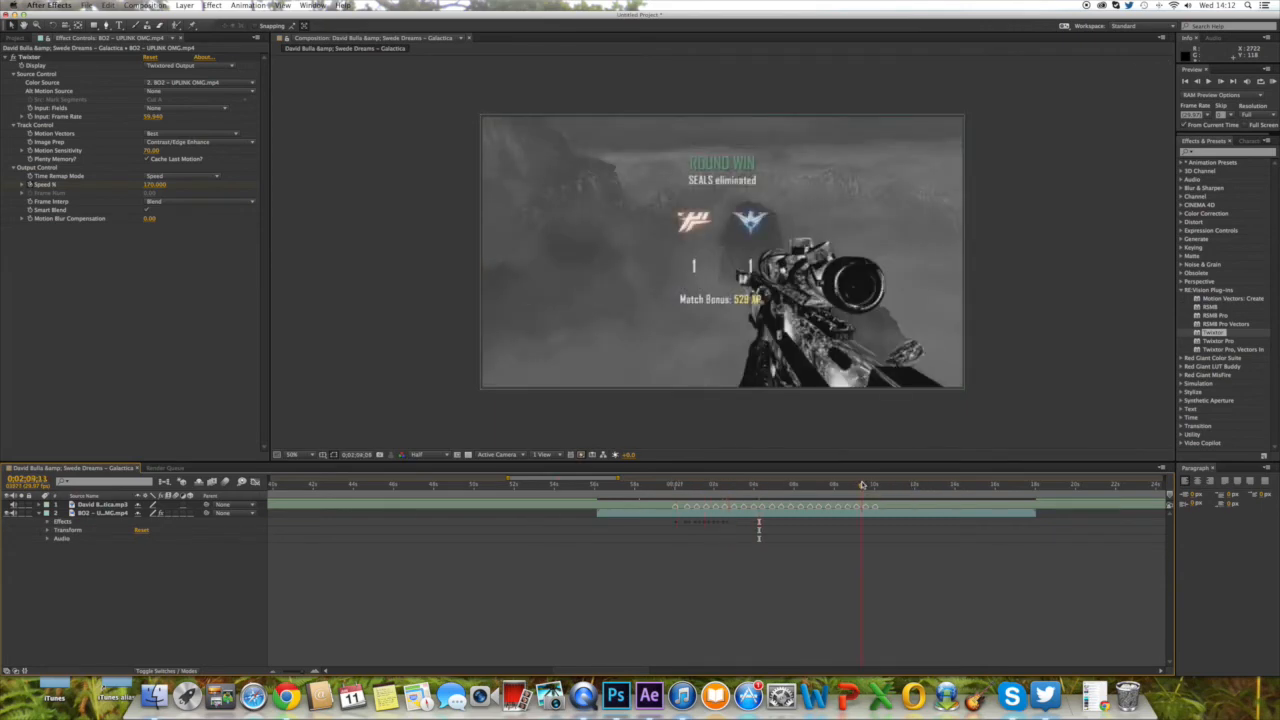
drag(862, 485, 835, 487)
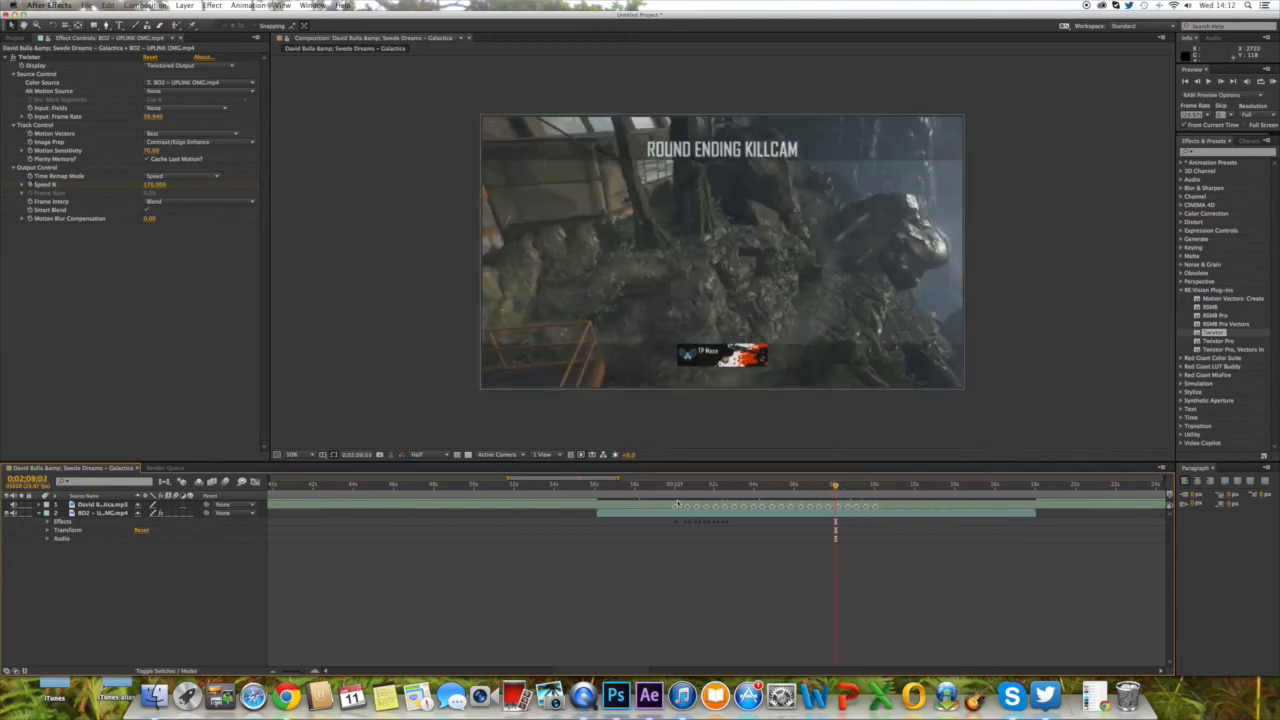
mouse_move(676, 486)
mouse_down()
mouse_move(667, 495)
mouse_move(674, 487)
mouse_up()
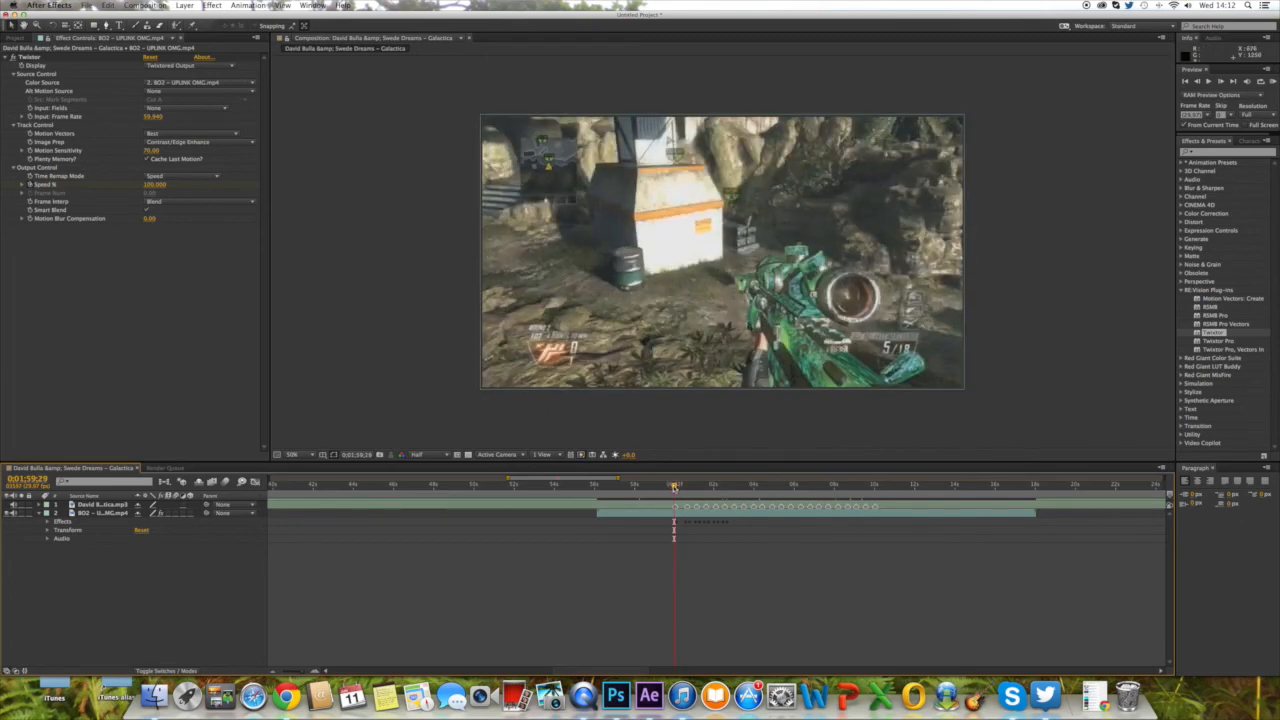
drag(674, 487, 674, 486)
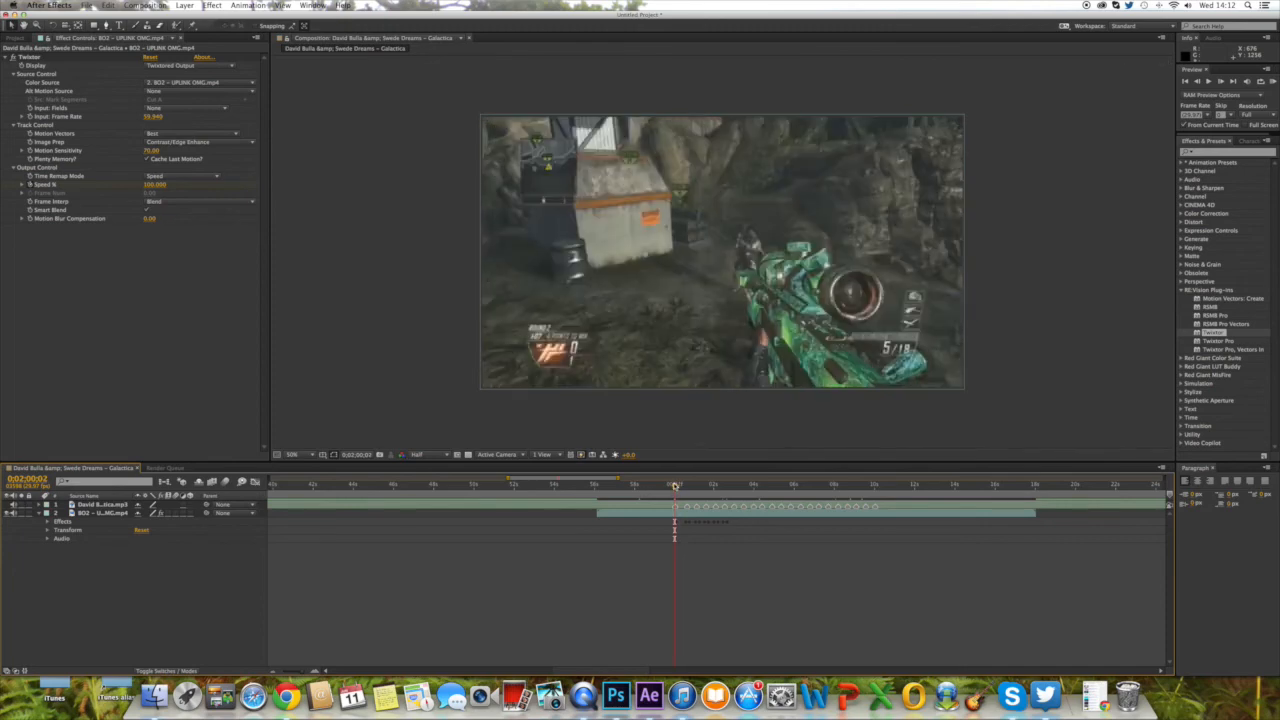
click(1222, 82)
click(686, 488)
click(687, 487)
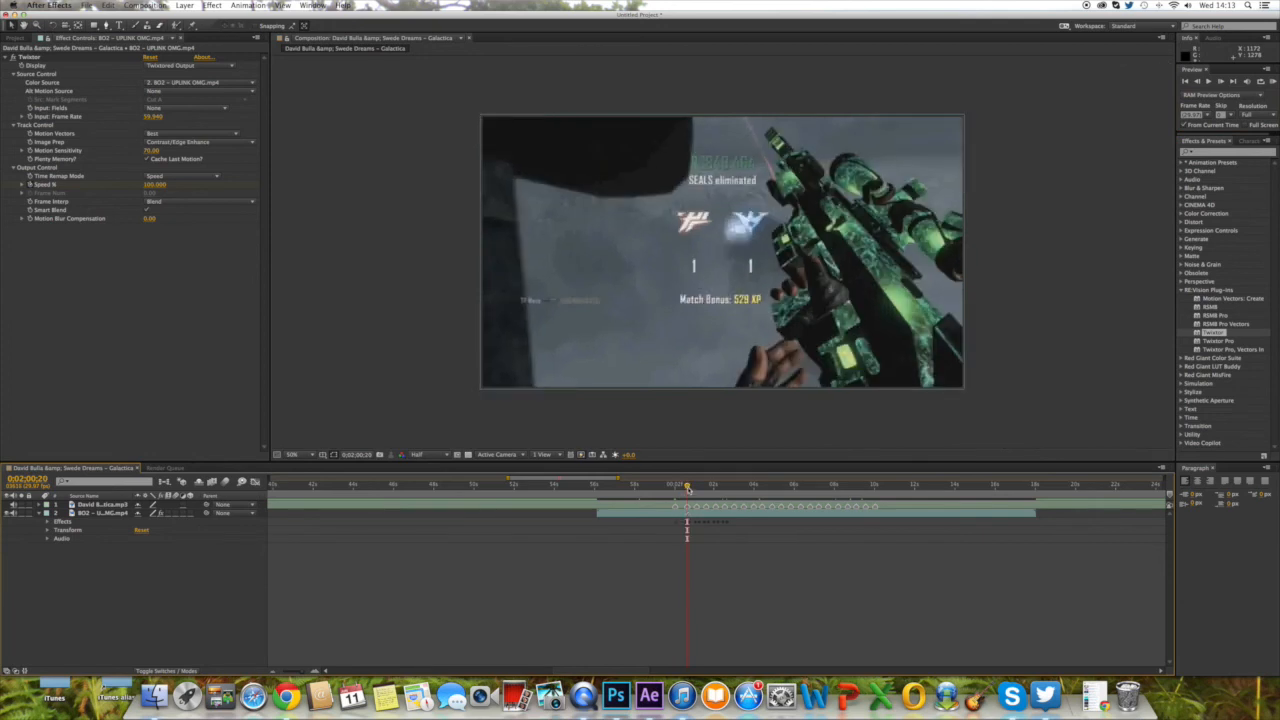
drag(688, 490, 688, 491)
click(846, 487)
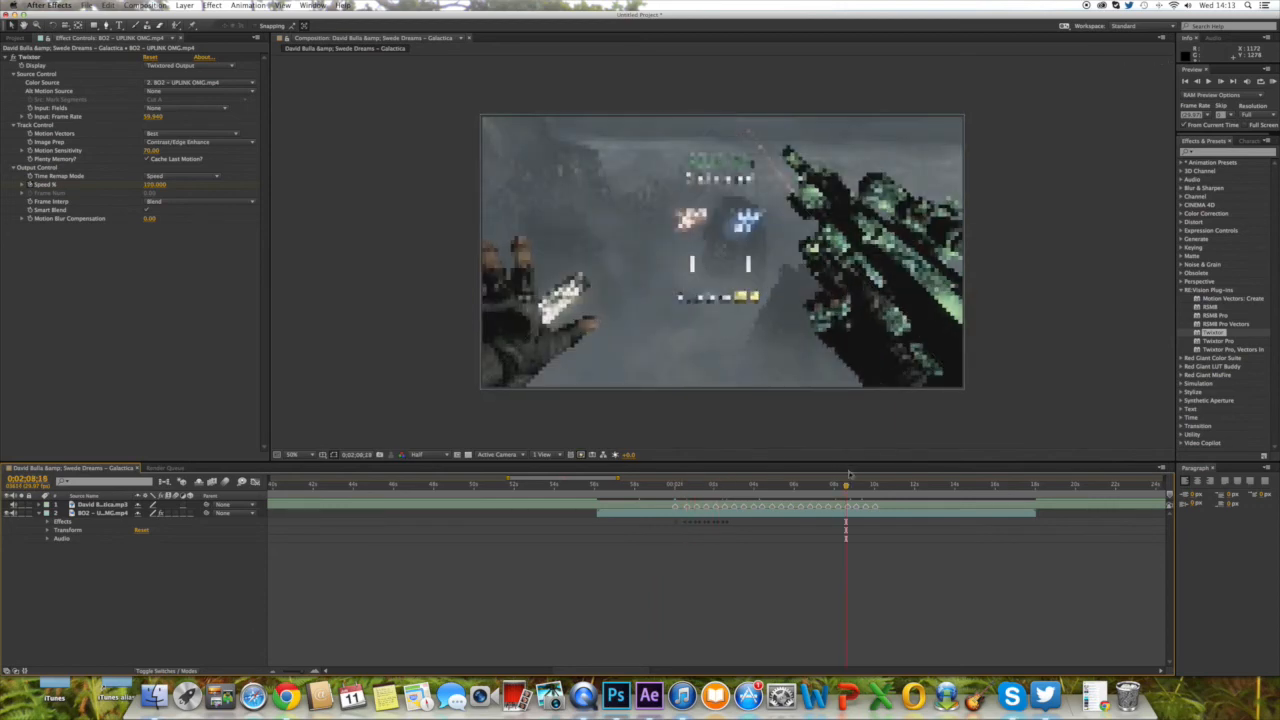
drag(847, 490, 857, 490)
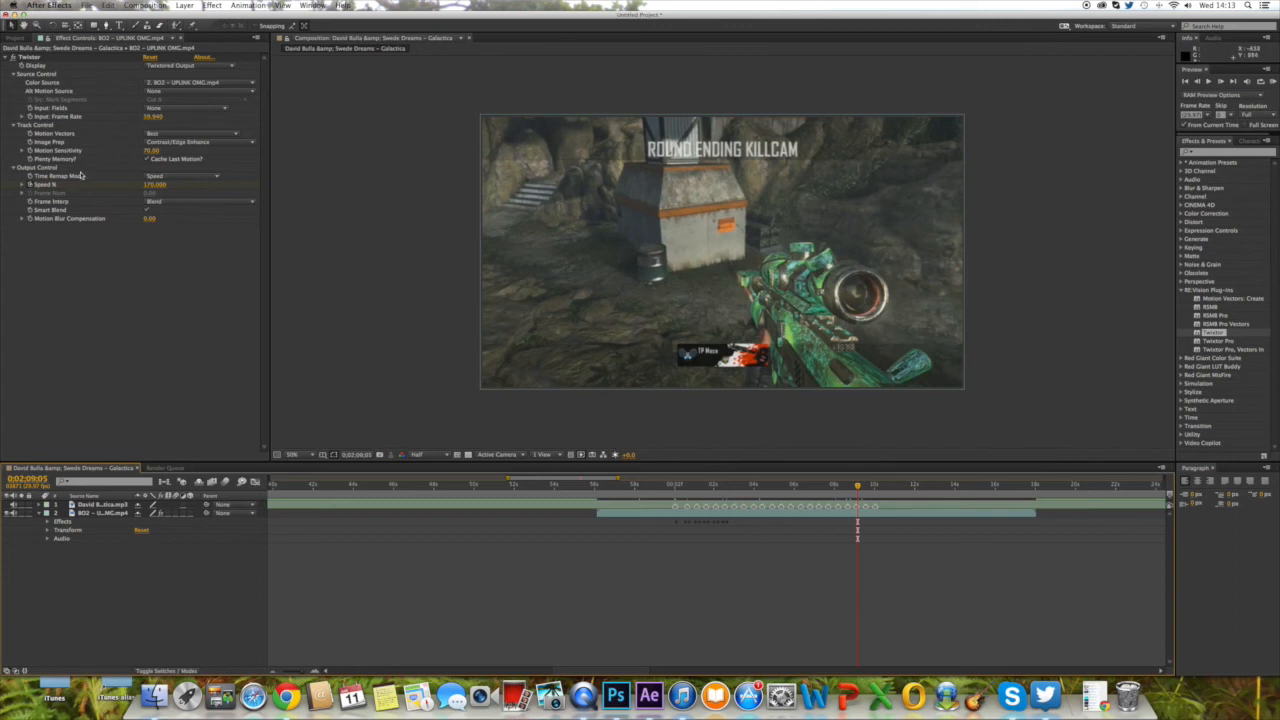
- Compare the source clip's frame rate in the project with Twixtor's input frame rate, then return the playhead to 0;01;58;24
click(18, 39)
click(79, 294)
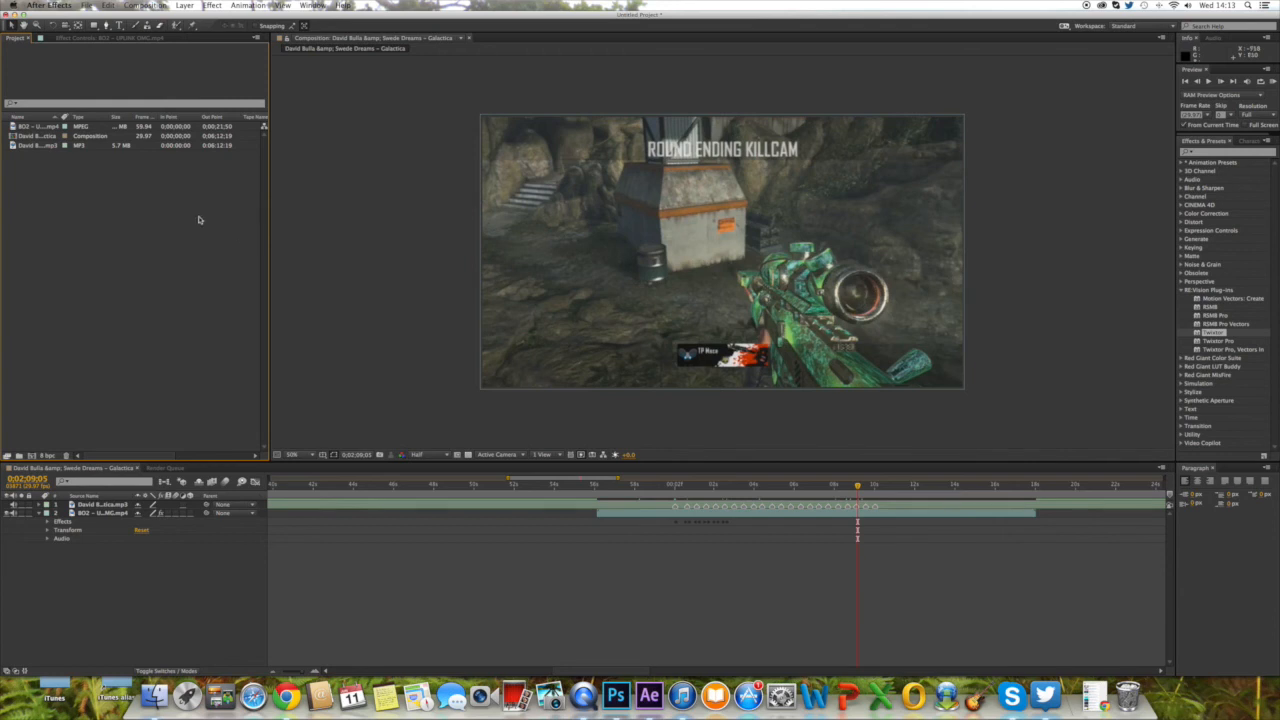
click(99, 39)
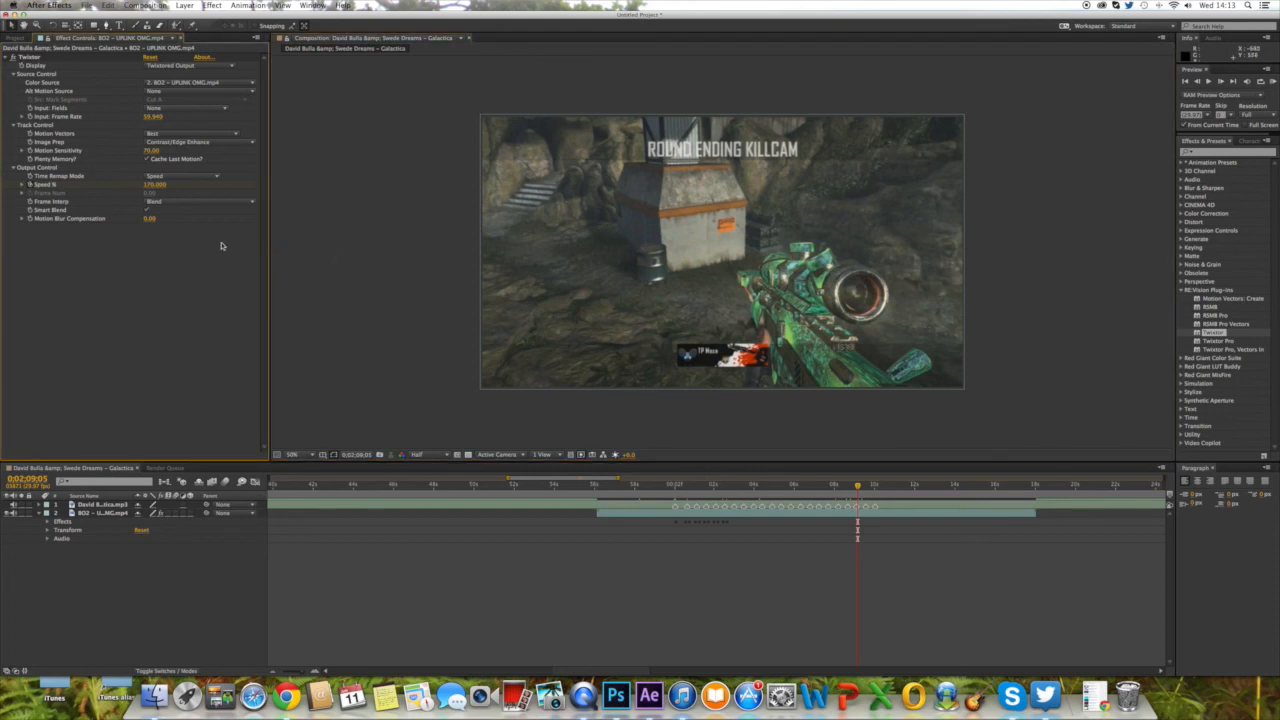
click(313, 227)
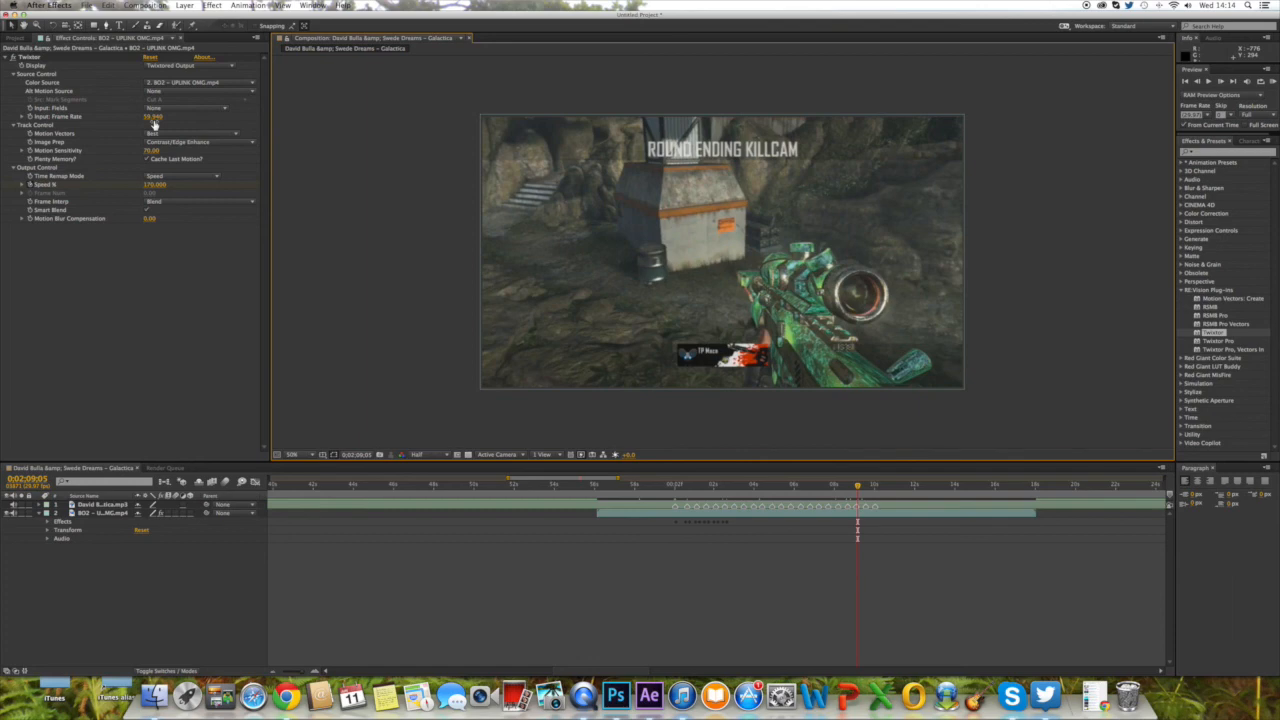
click(16, 38)
click(60, 39)
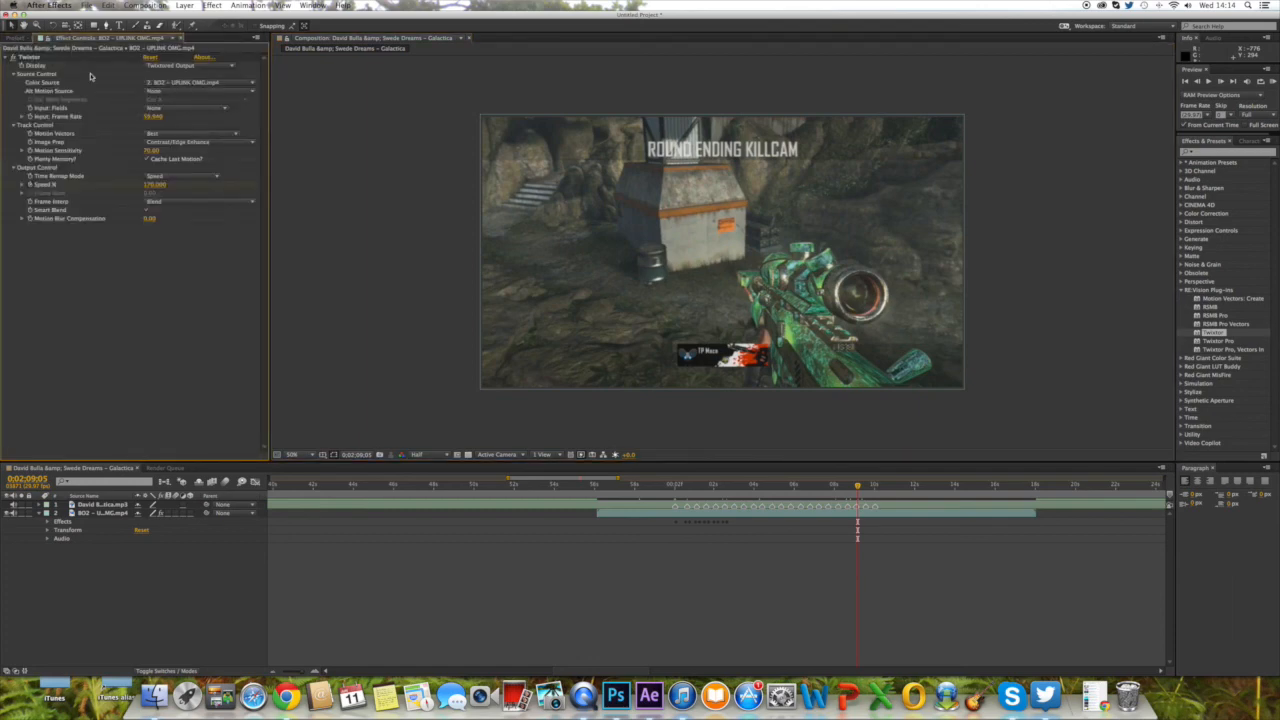
drag(702, 486, 651, 487)
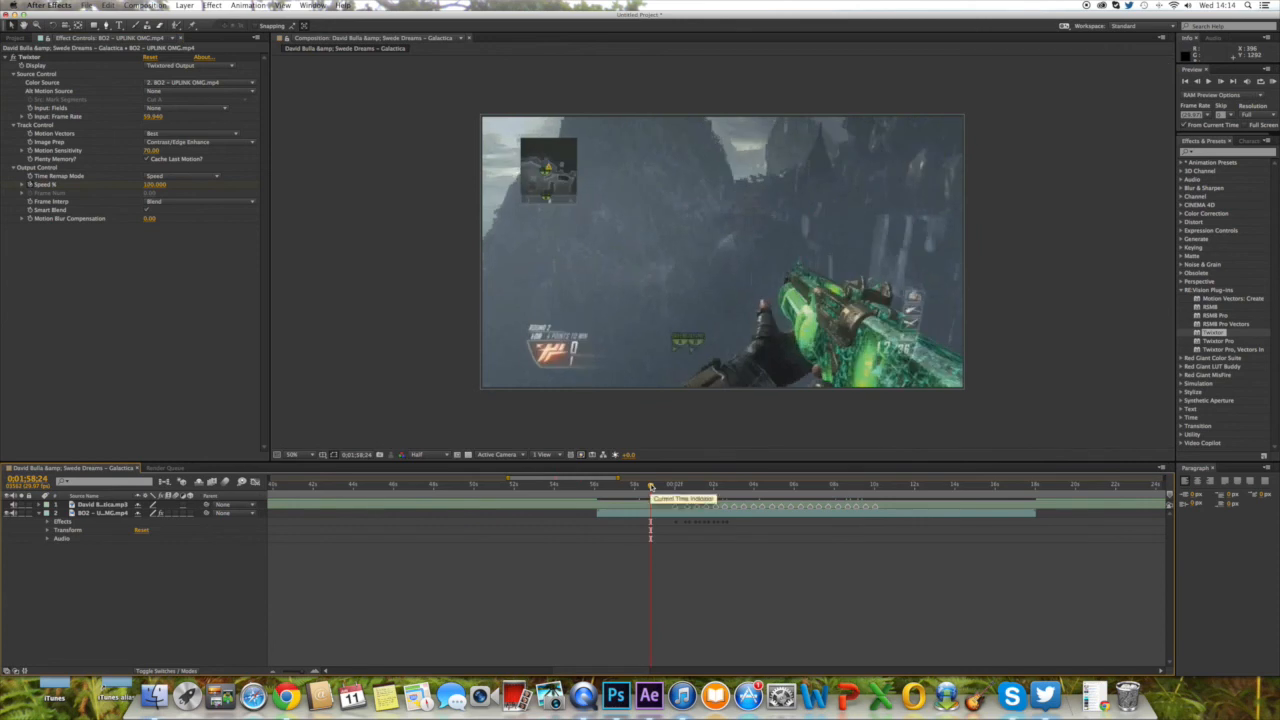